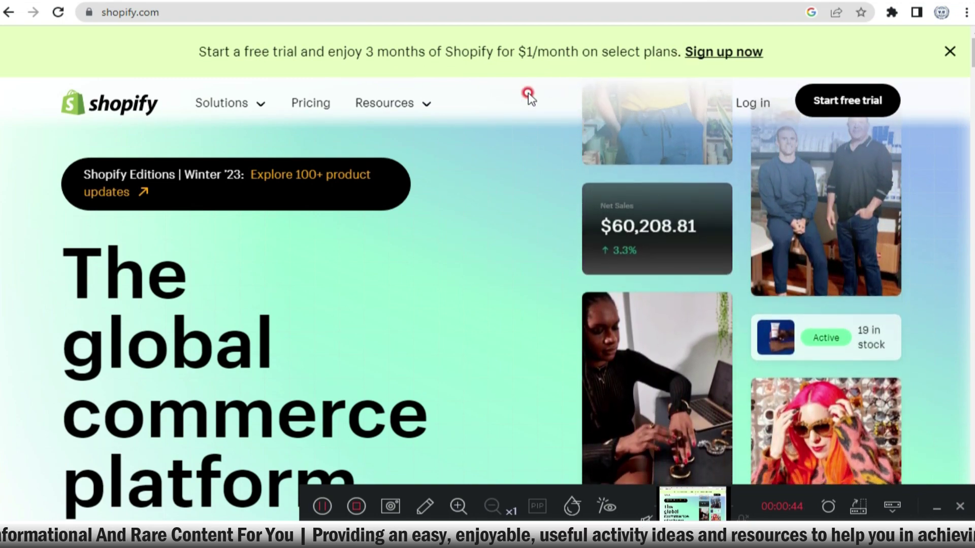
Start the free trial sign-up from the Shopify home page
scroll(529, 96, down, 2)
scroll(528, 93, up, 2)
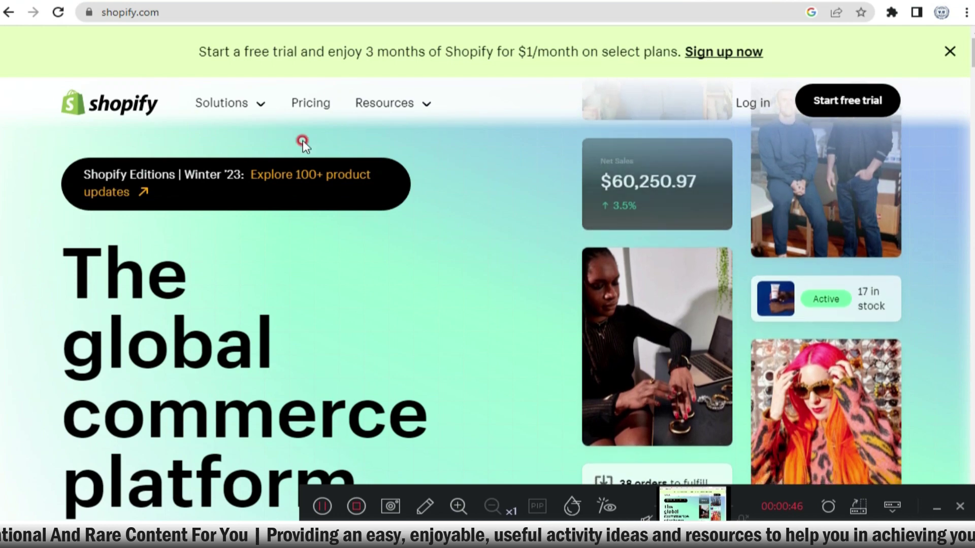
scroll(414, 136, down, 1)
scroll(415, 137, up, 2)
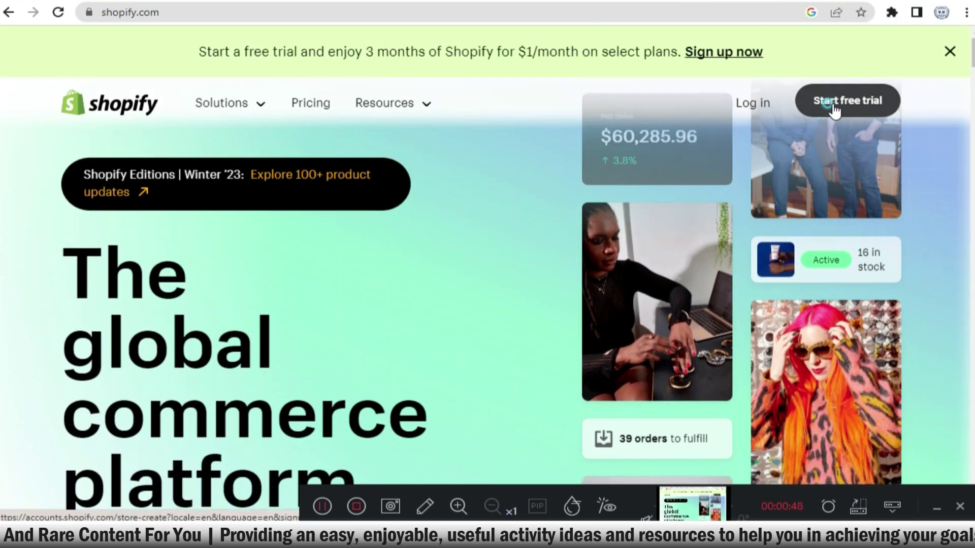
click(831, 103)
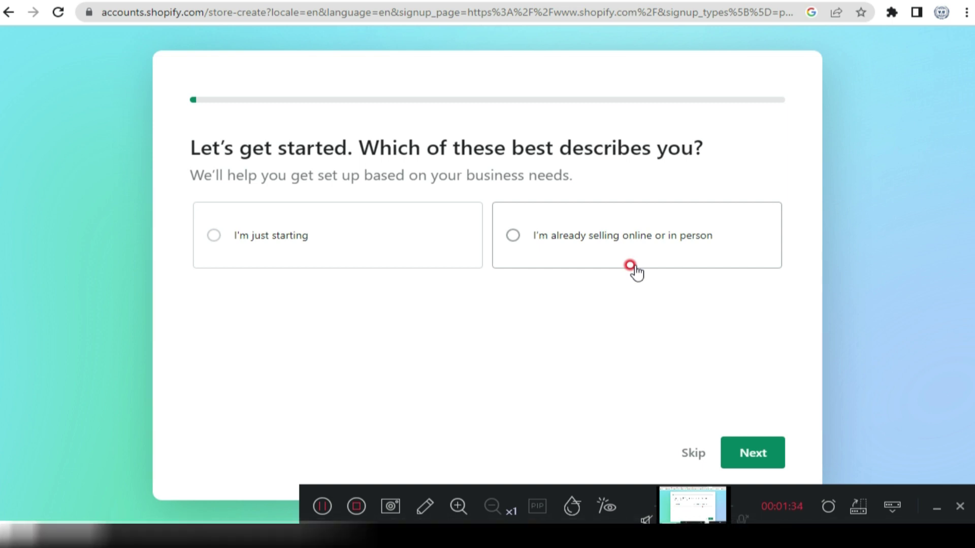
Answer the question about business stage with "I'm just starting" and continue
click(246, 248)
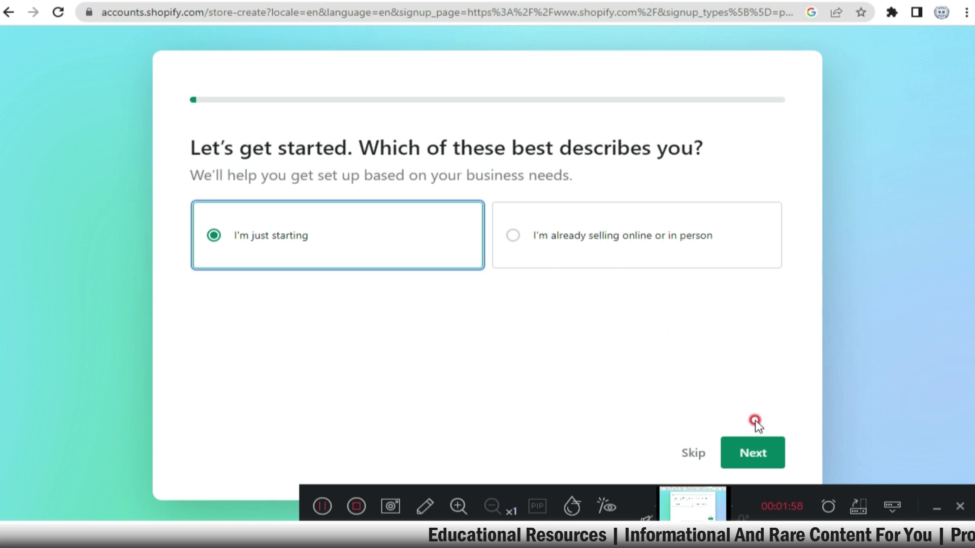
click(748, 453)
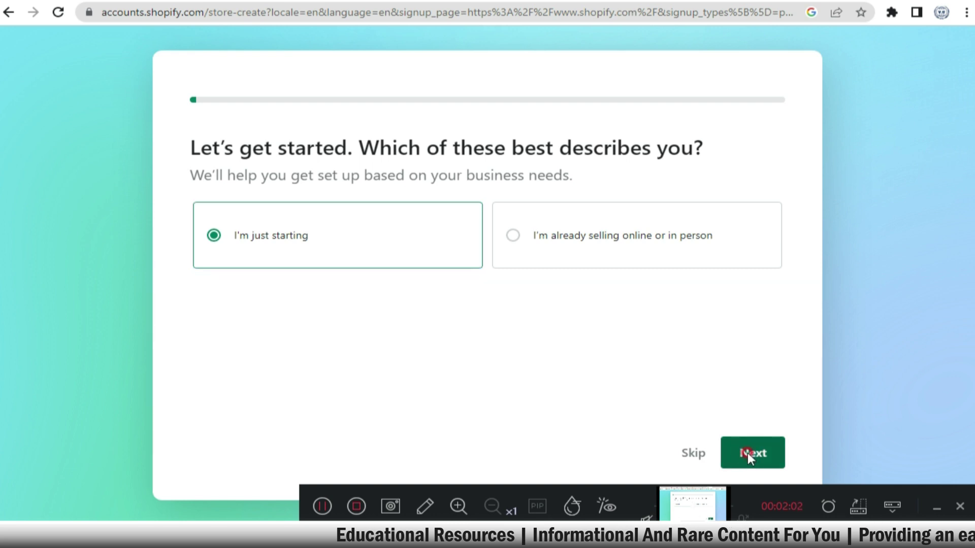
click(754, 453)
Choose an online store and social media as the places to sell, and continue
scroll(462, 332, down, 1)
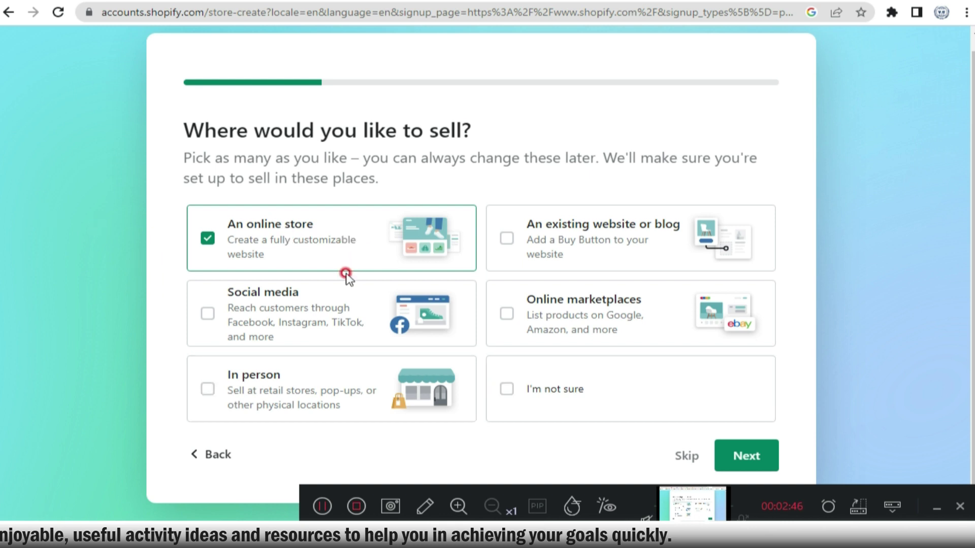
click(208, 316)
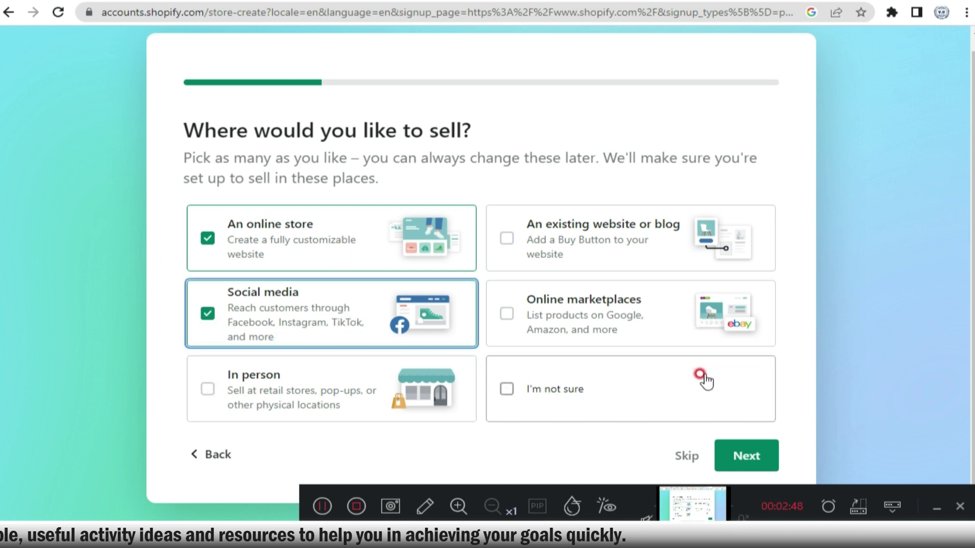
click(745, 461)
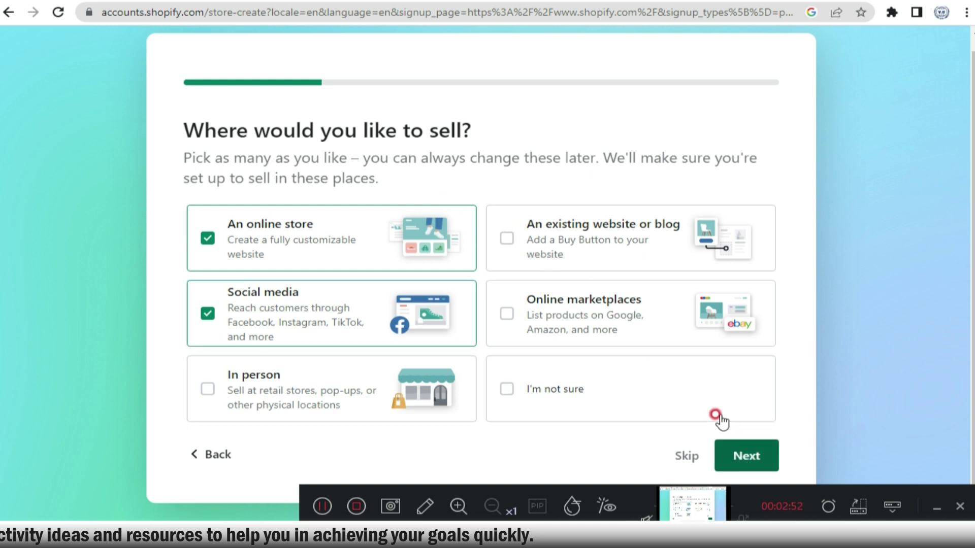
click(746, 449)
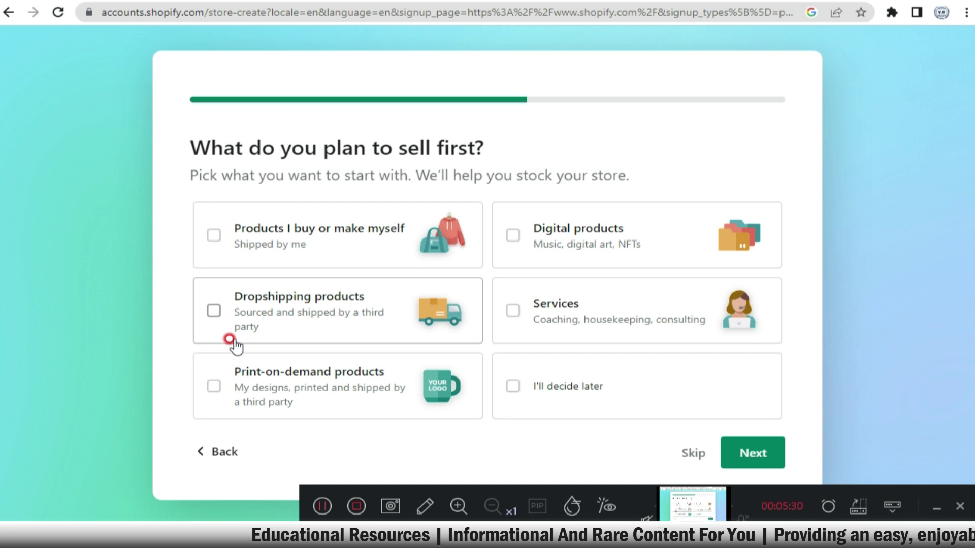
Continue past the question on what to sell first and answer Yes to having an online audience
click(736, 456)
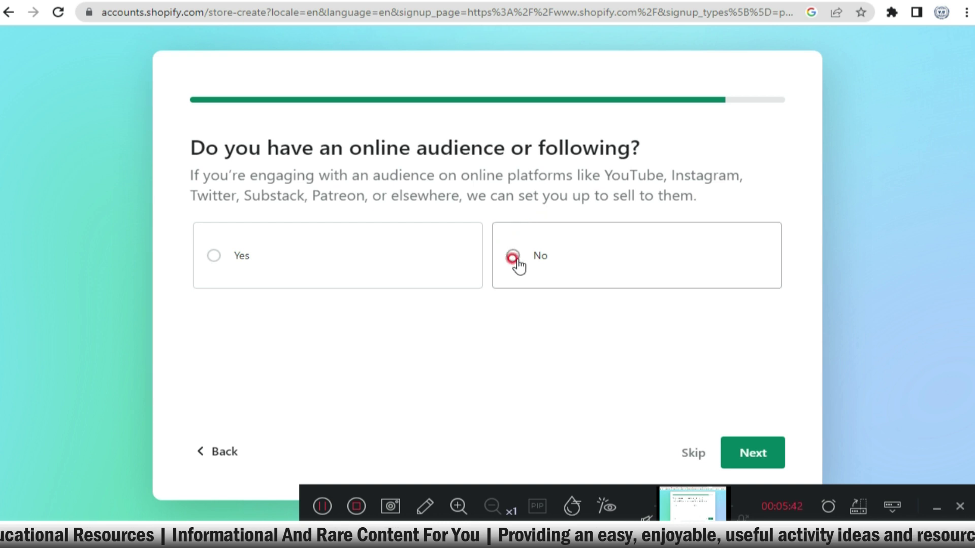
click(250, 259)
click(753, 453)
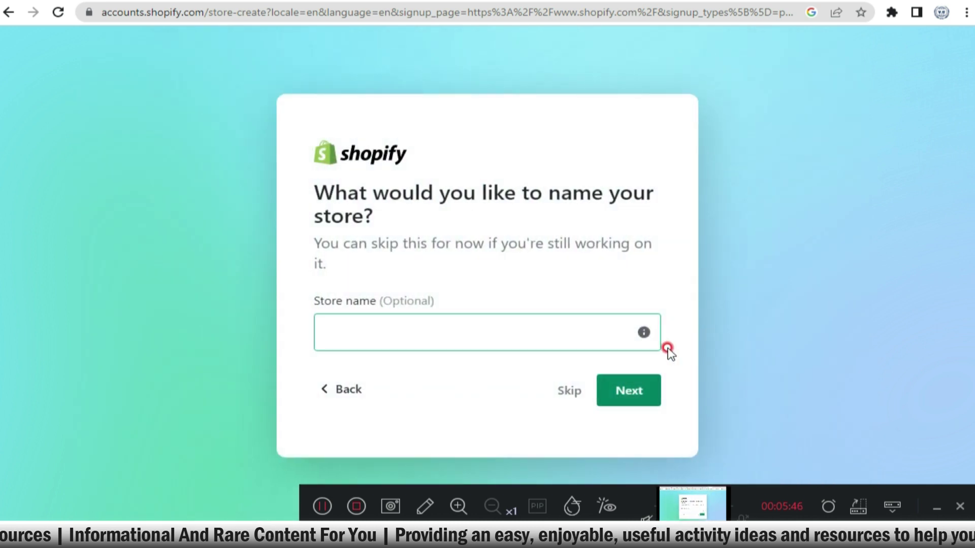
Name the store "Vu Informative Point" and continue
click(452, 341)
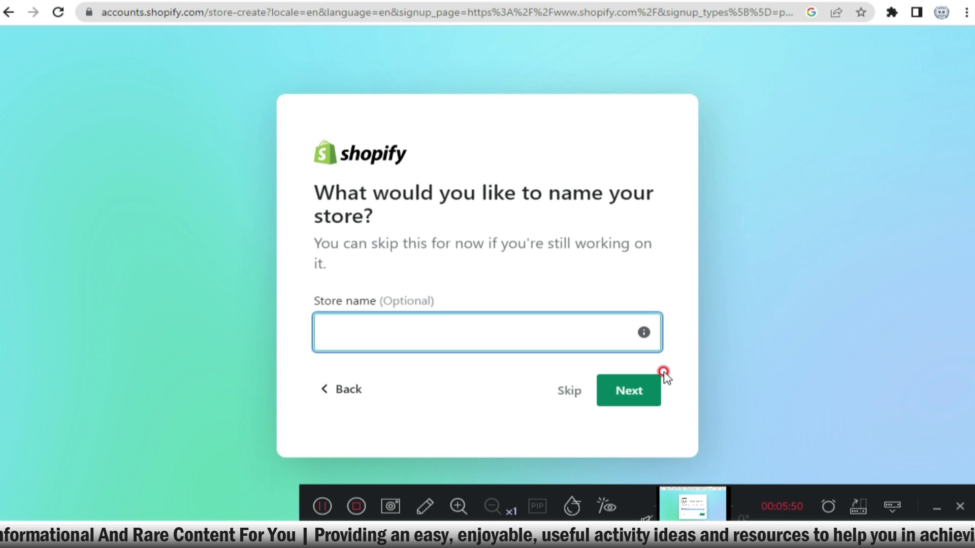
text(Vu Info)
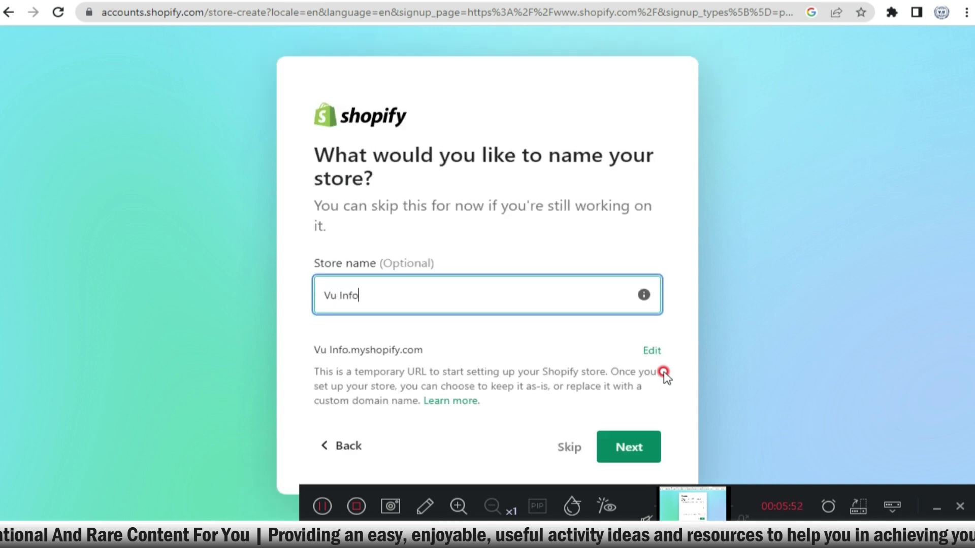
text(rmative )
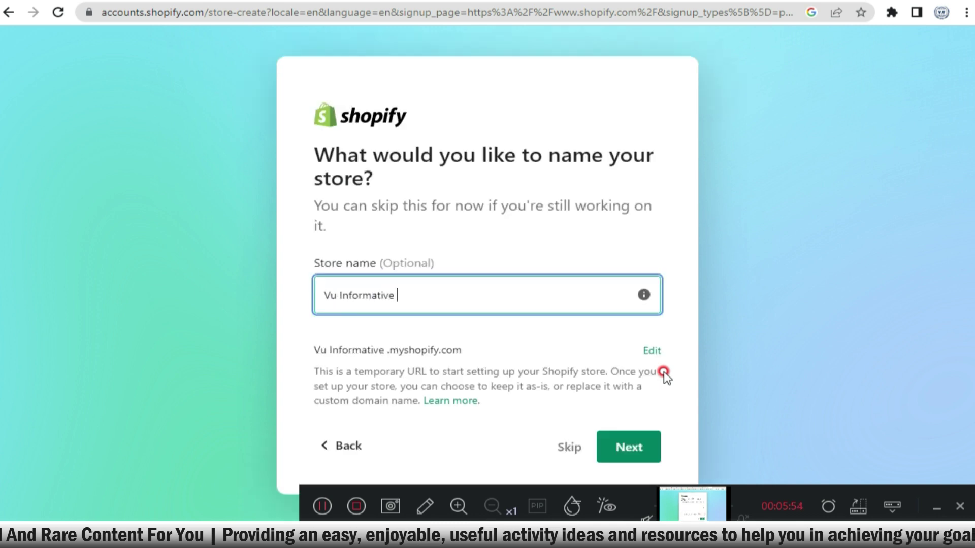
text(Point)
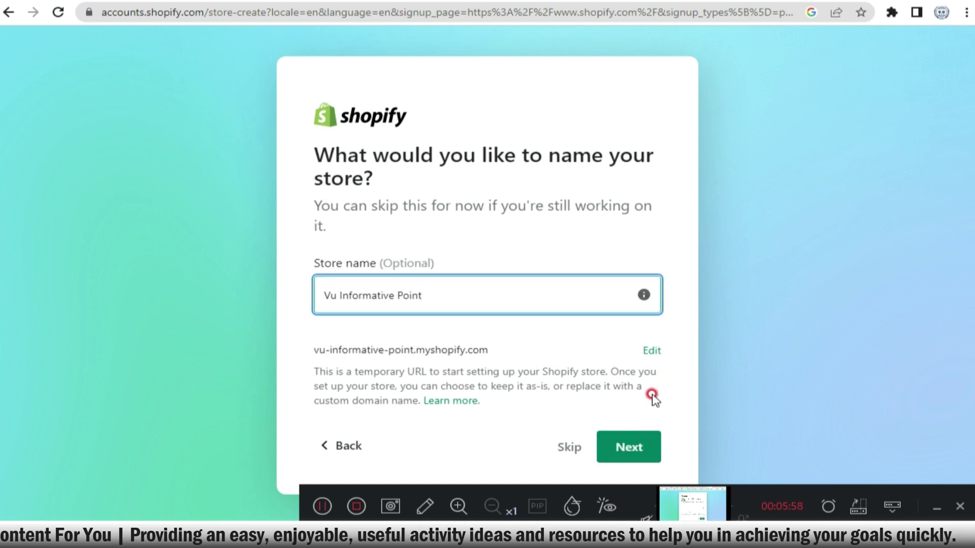
click(645, 440)
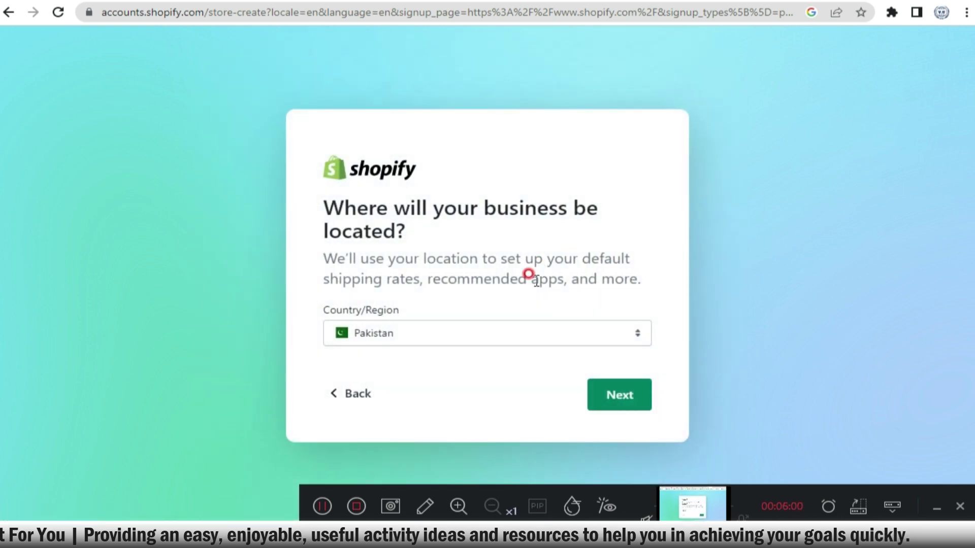
Accept Pakistan as the business location and create the Shopify ID with the listed Google account
click(613, 385)
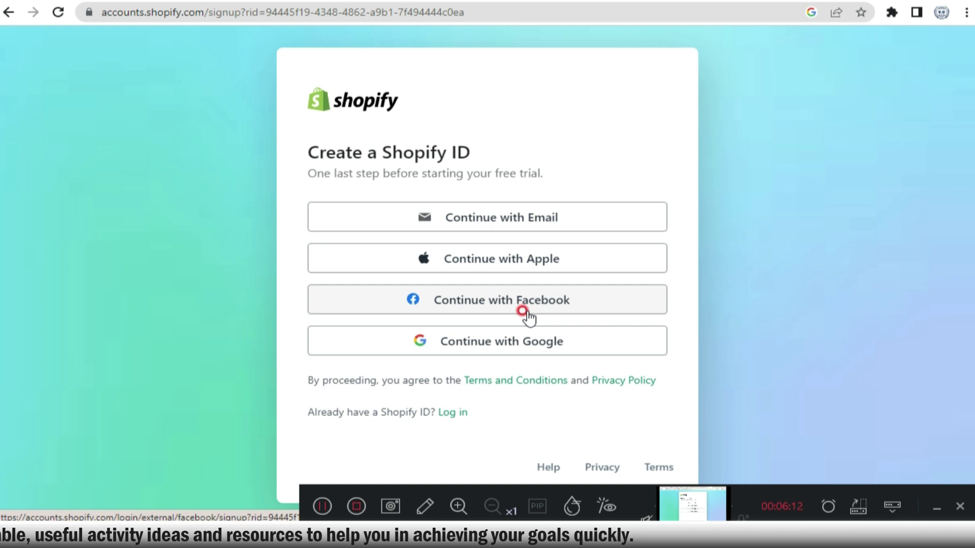
click(558, 356)
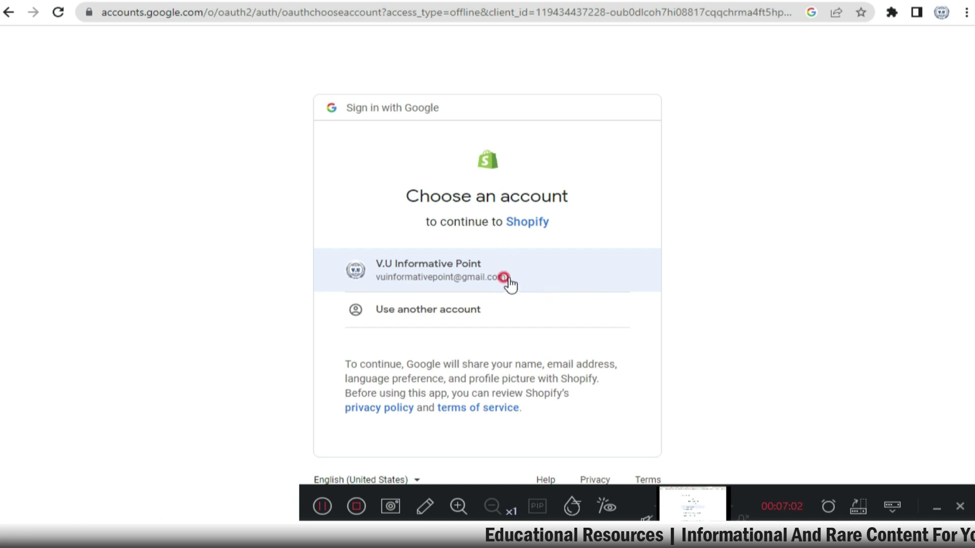
click(511, 280)
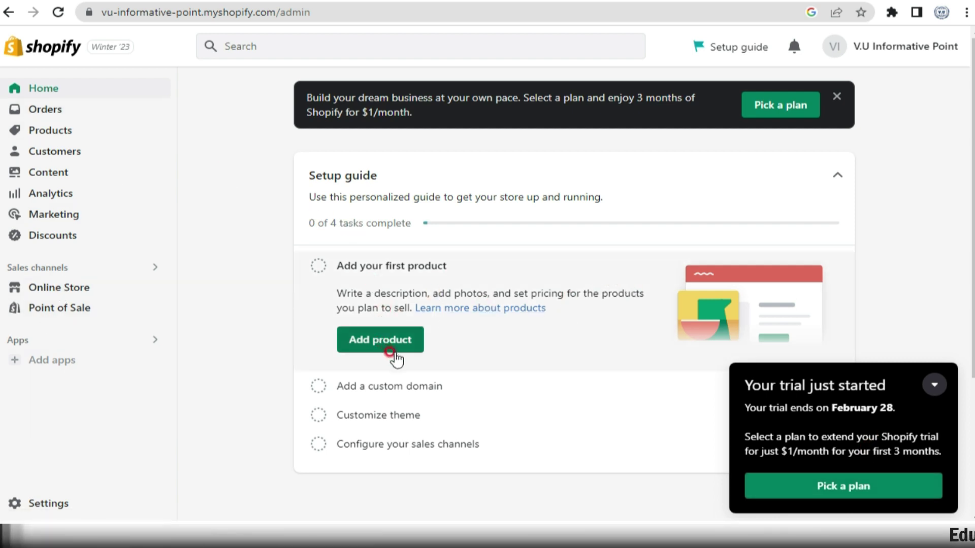
Open the subscription plan selection and examine the Basic plan's price, payment fees and features
click(830, 487)
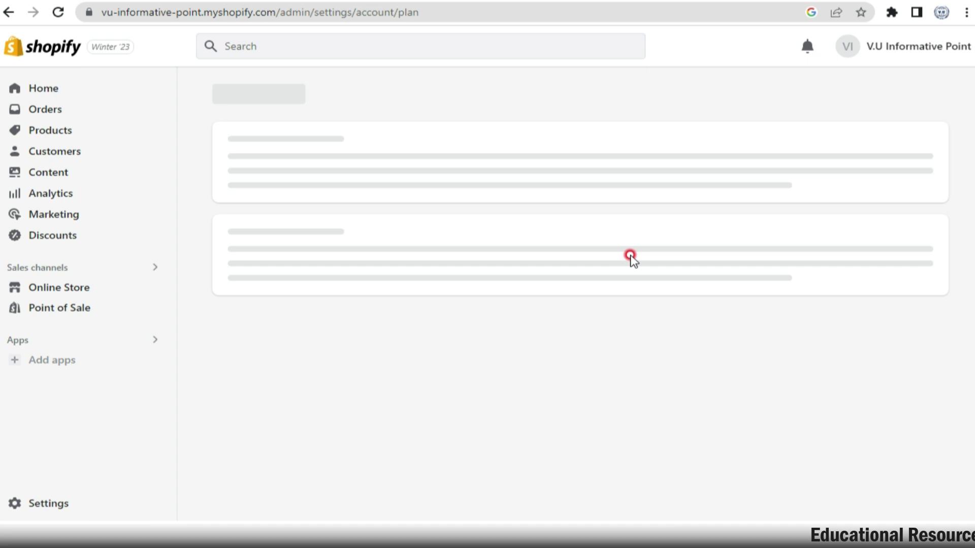
scroll(630, 256, down, 2)
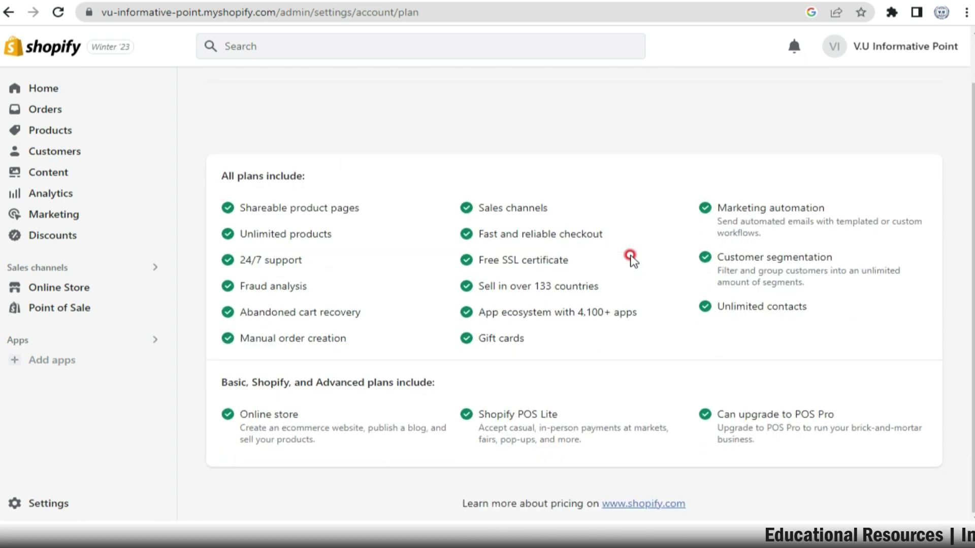
scroll(559, 312, up, 1)
scroll(488, 320, down, 3)
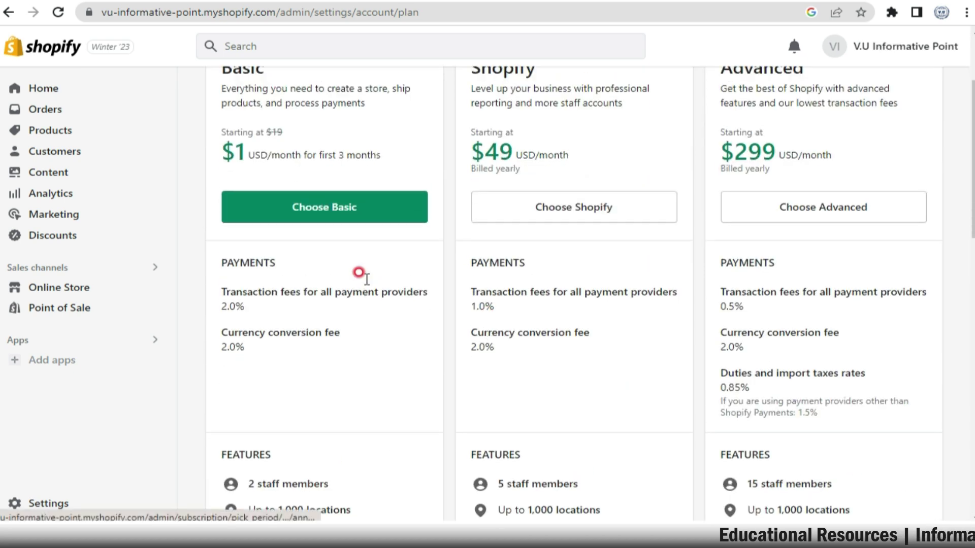
scroll(370, 285, up, 3)
scroll(445, 291, down, 4)
scroll(445, 292, up, 3)
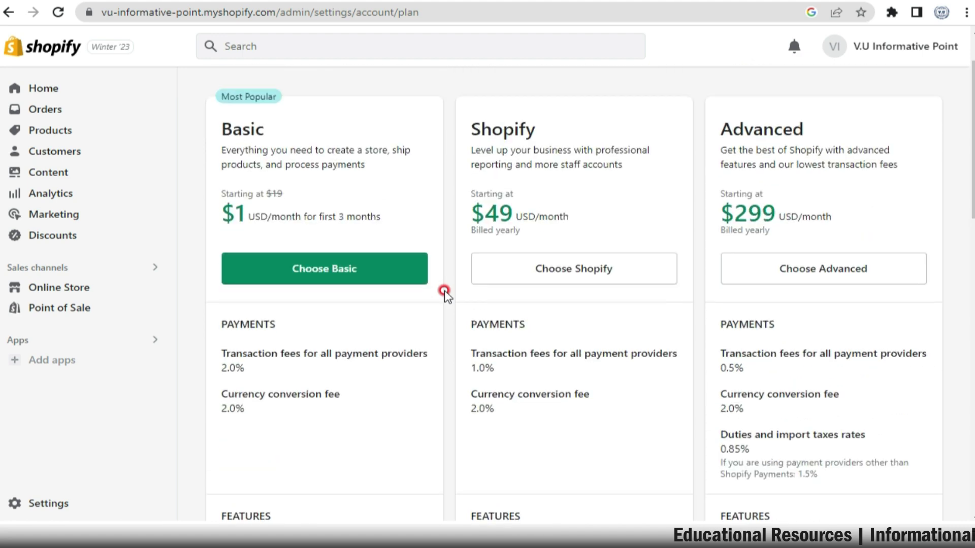
scroll(444, 292, down, 2)
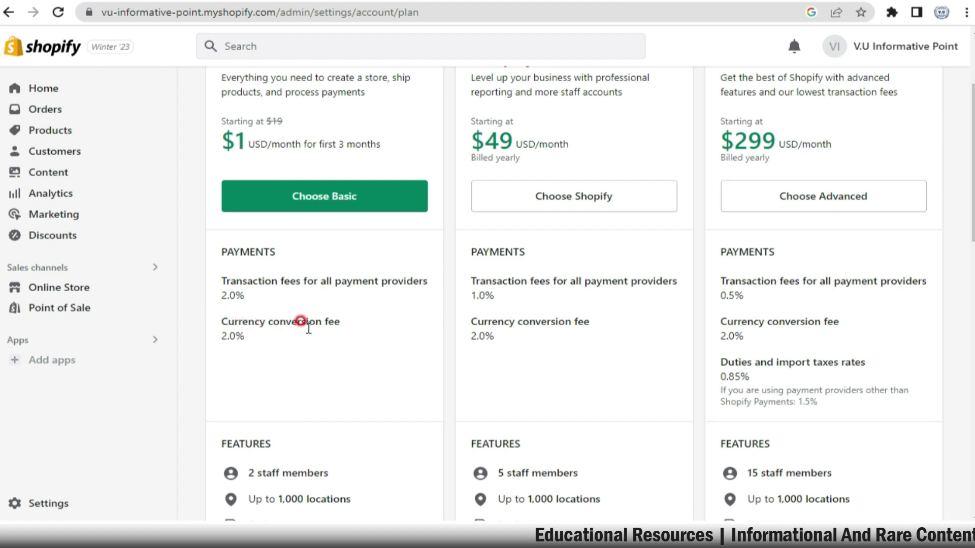
scroll(341, 328, down, 4)
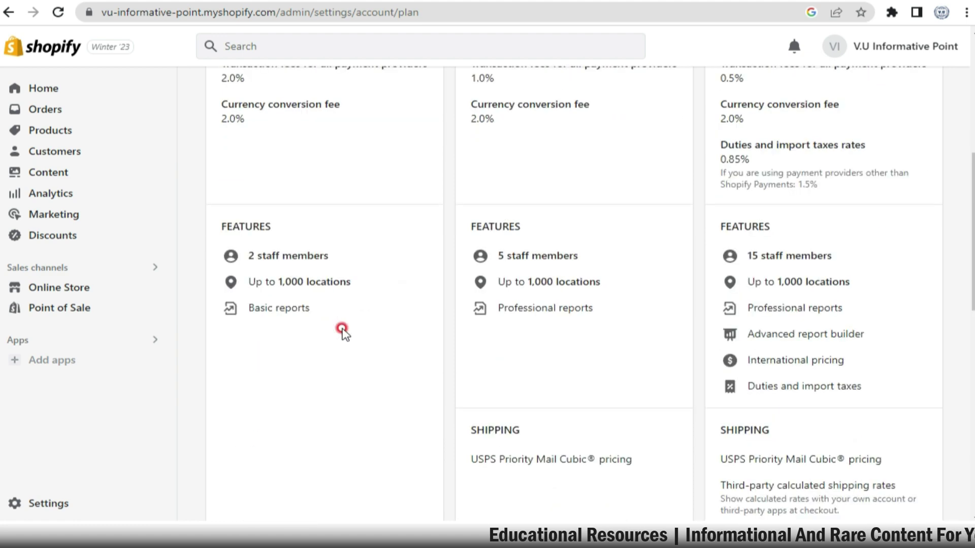
scroll(342, 331, up, 3)
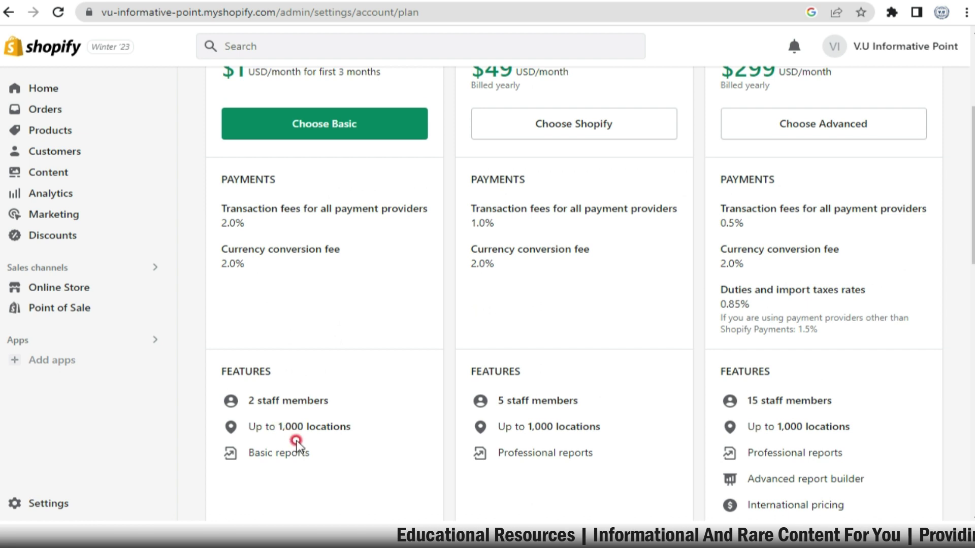
scroll(330, 457, down, 2)
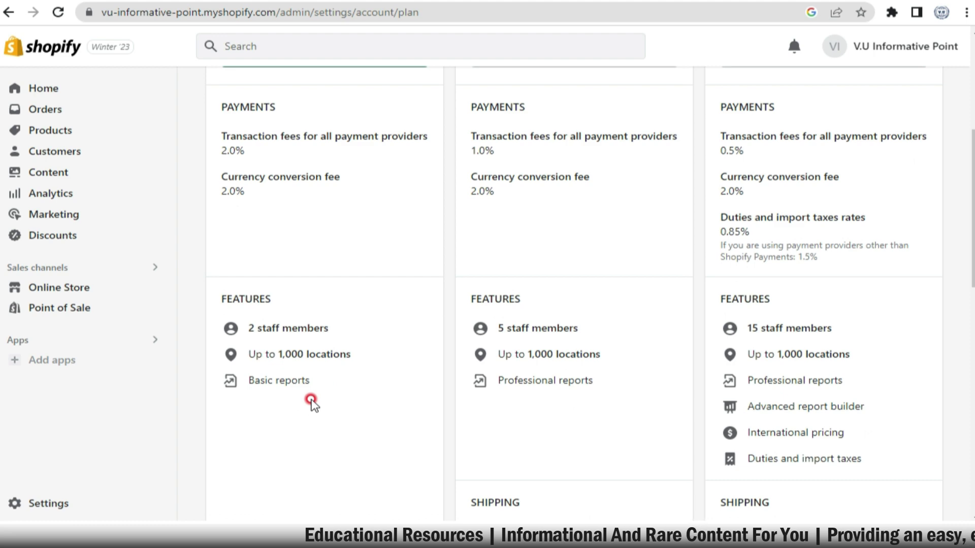
scroll(372, 391, up, 5)
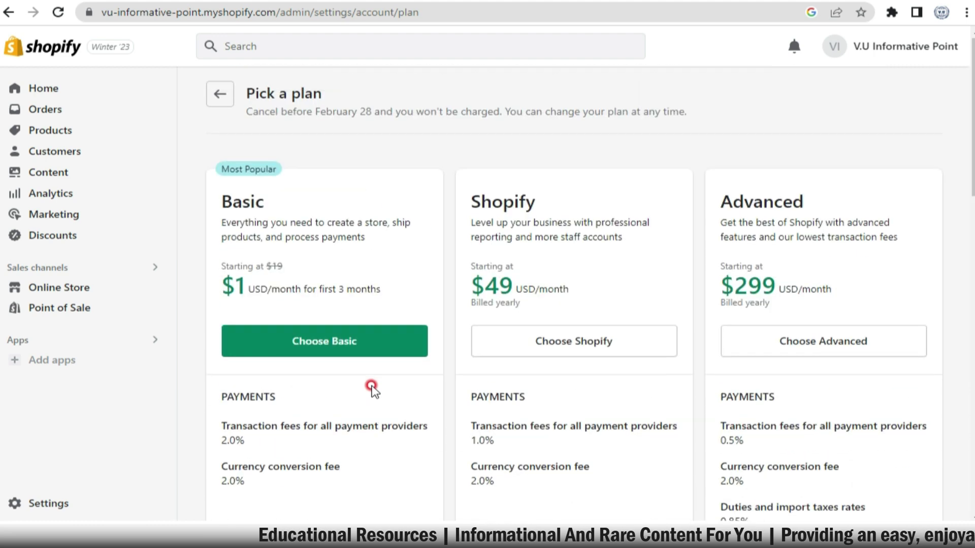
Examine the Shopify plan's price, payment fees and features, comparing them with the neighbouring plans
scroll(555, 257, down, 1)
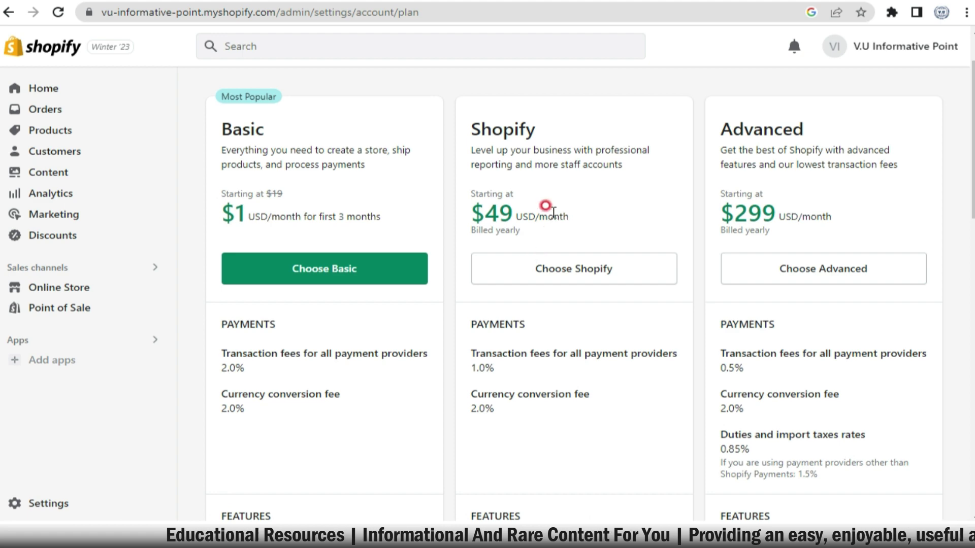
scroll(561, 208, down, 1)
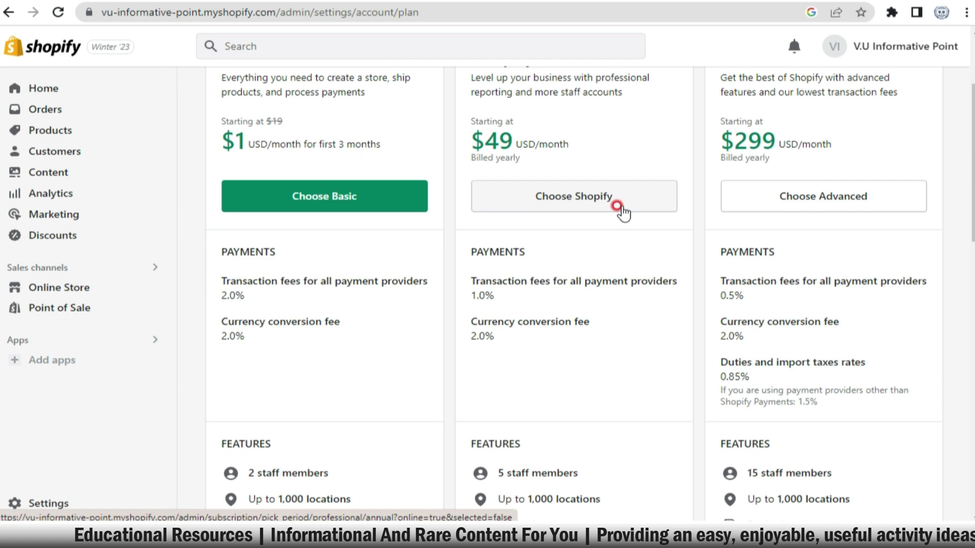
scroll(570, 282, up, 2)
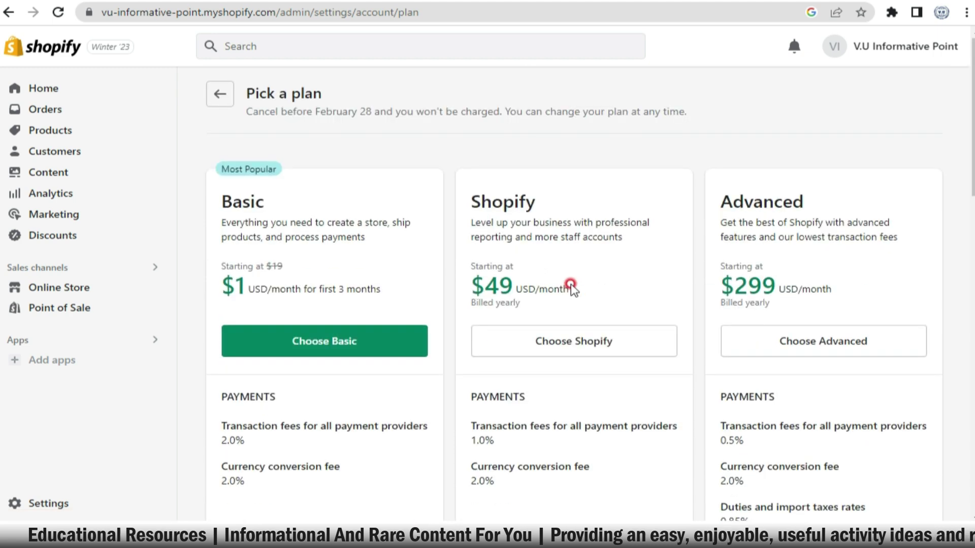
scroll(566, 300, down, 2)
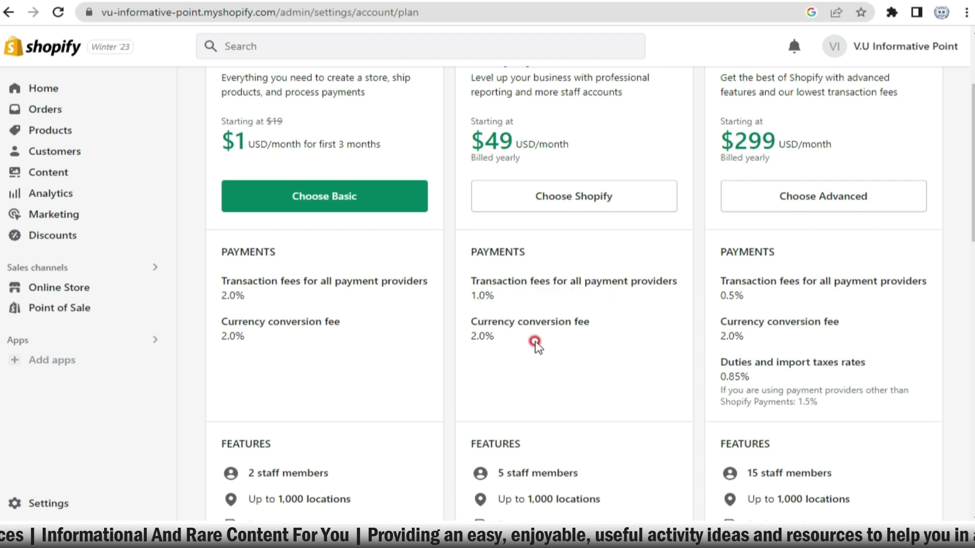
scroll(536, 342, down, 4)
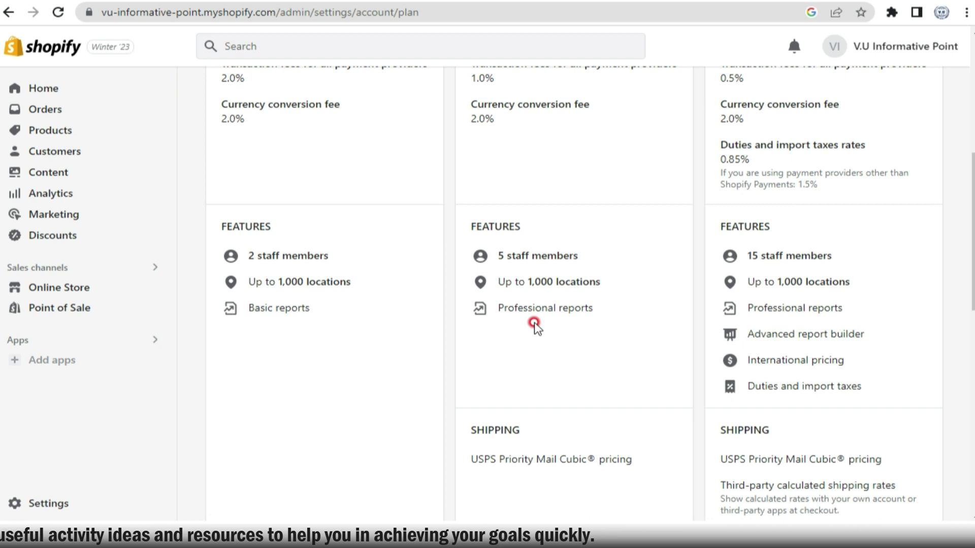
Examine the Advanced plan's price, payment fees, features and shipping options
scroll(807, 355, up, 5)
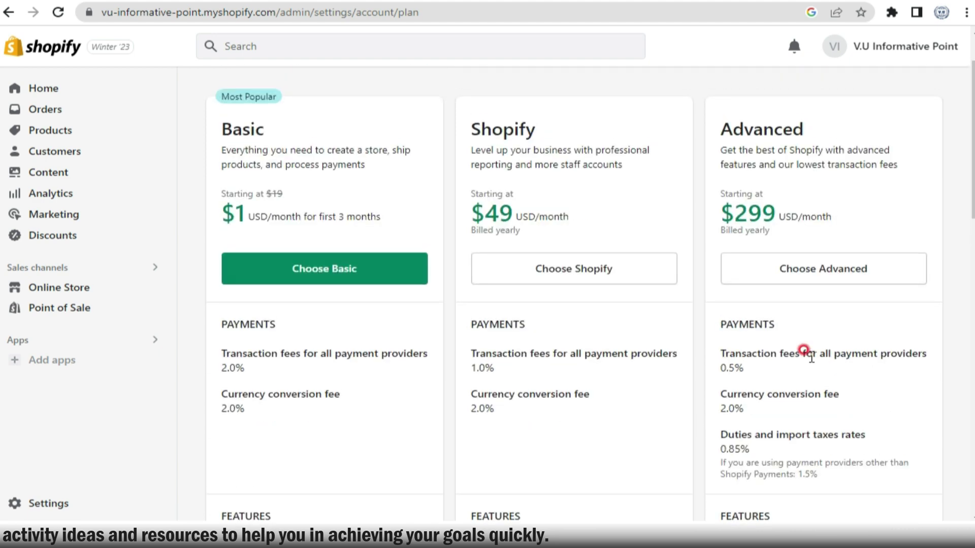
scroll(857, 266, down, 1)
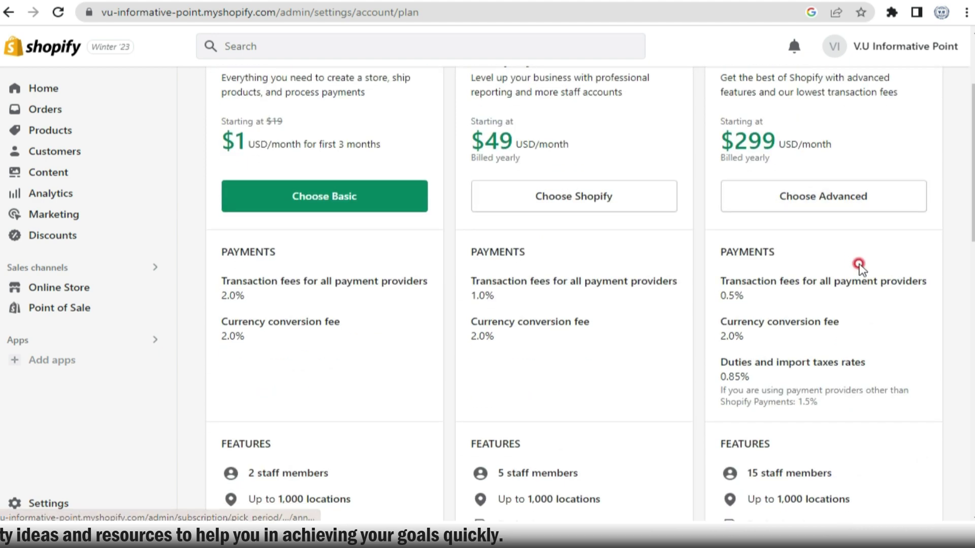
scroll(857, 270, down, 2)
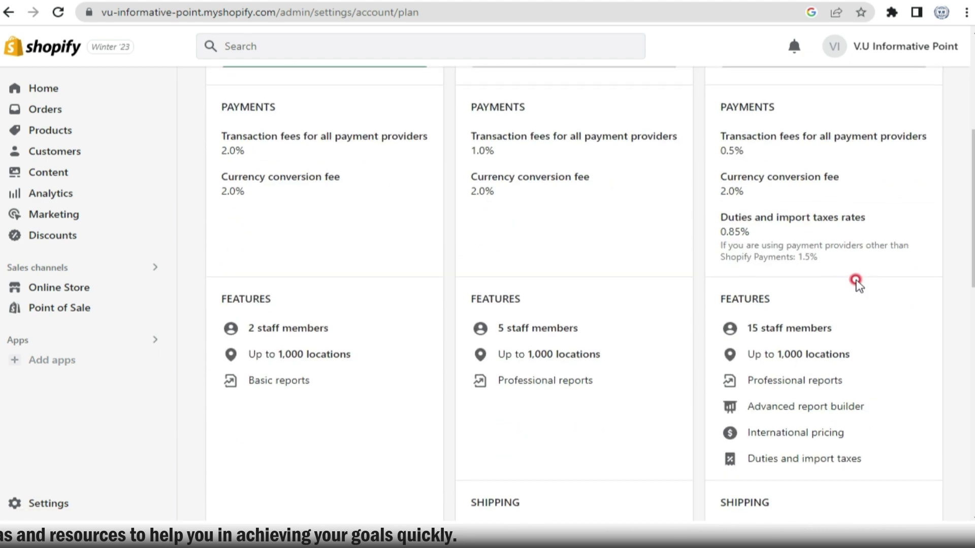
scroll(822, 346, down, 2)
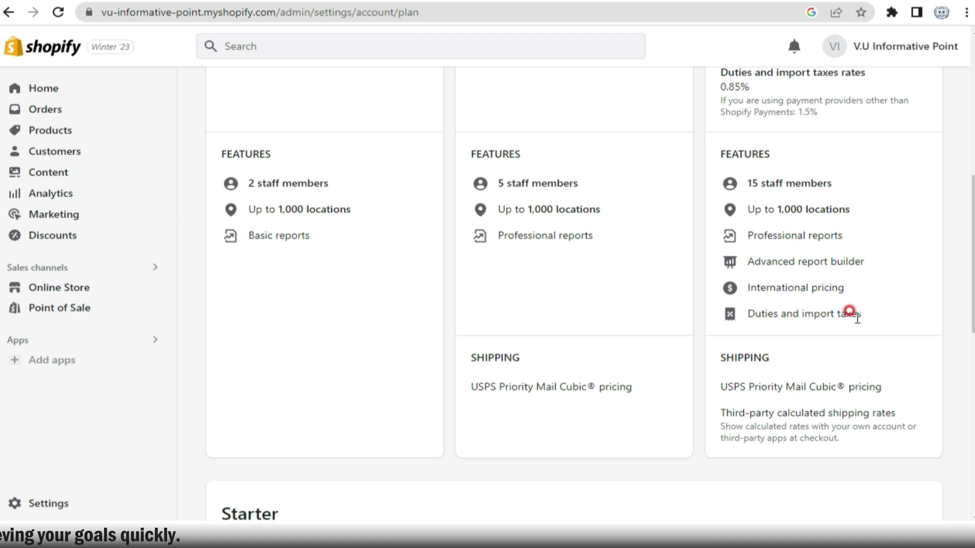
Examine the Starter plan and the list of what all plans include
scroll(815, 349, down, 1)
scroll(815, 350, down, 3)
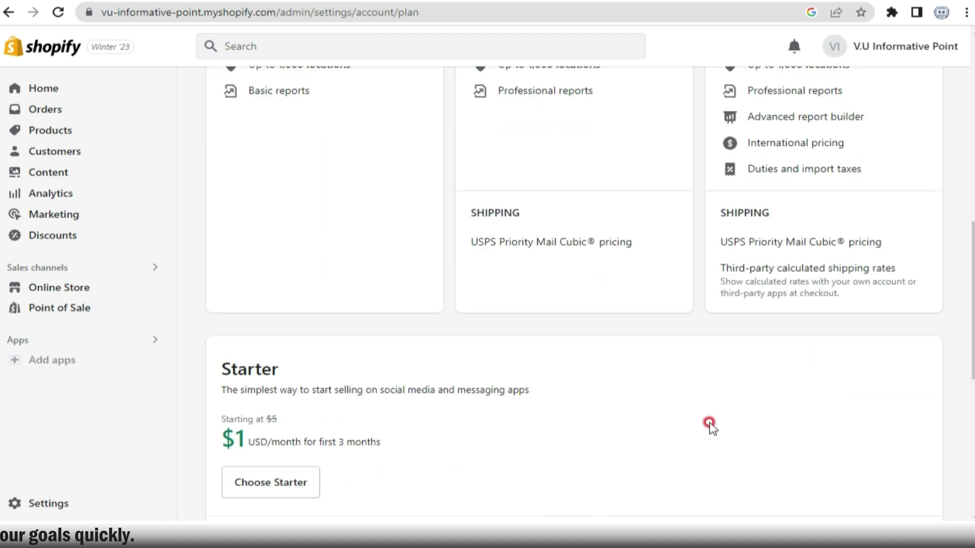
scroll(700, 428, down, 6)
scroll(676, 430, up, 1)
scroll(663, 429, up, 3)
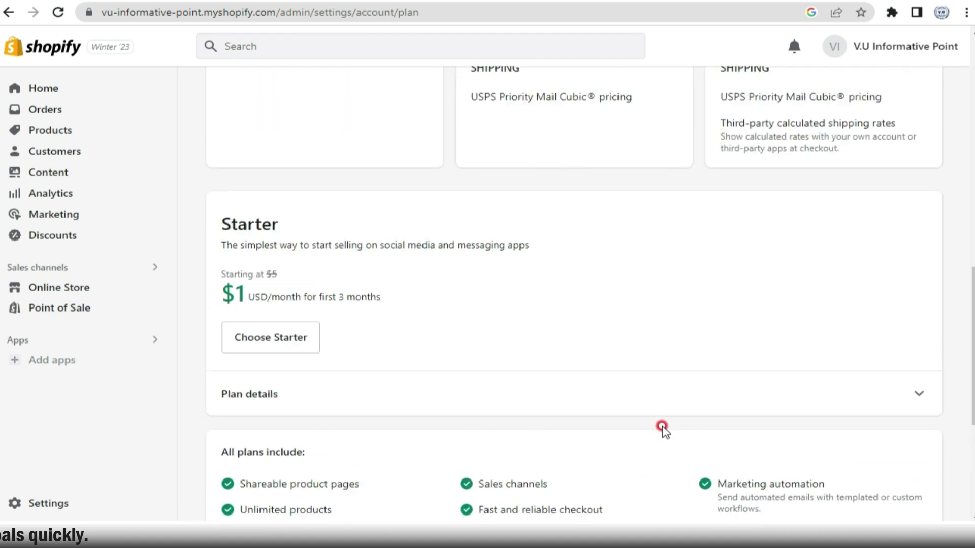
scroll(283, 335, up, 14)
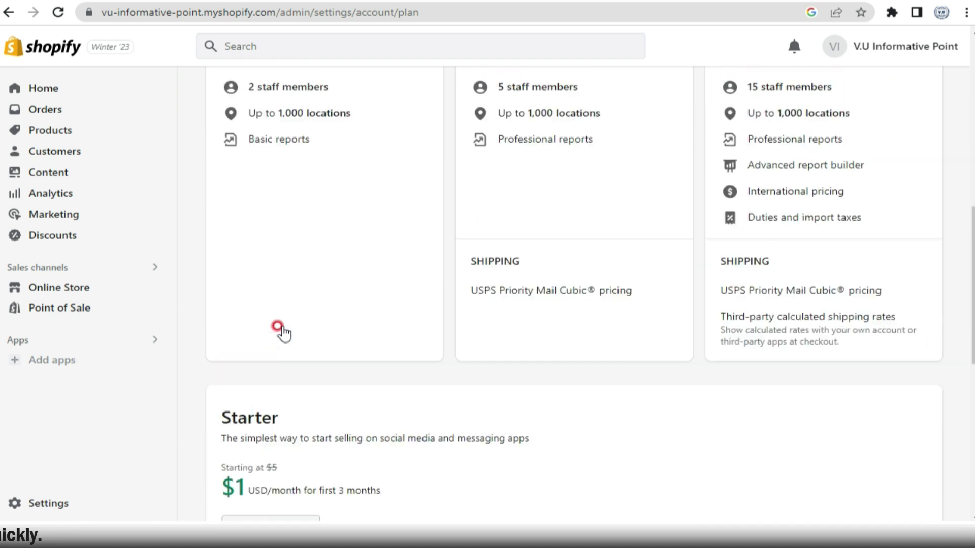
Return to the store's home page and review the setup guide tasks, expanding the one for adding a custom domain
click(20, 93)
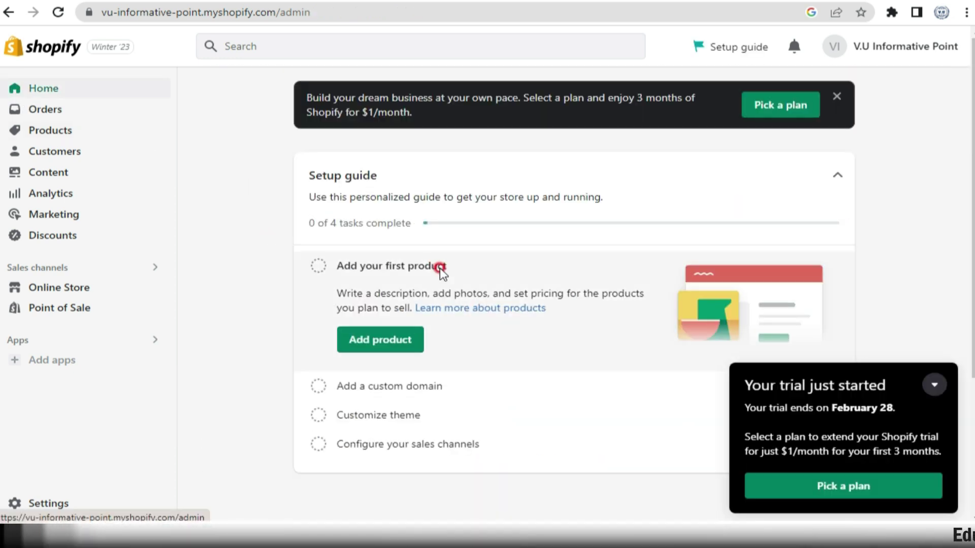
scroll(448, 283, down, 4)
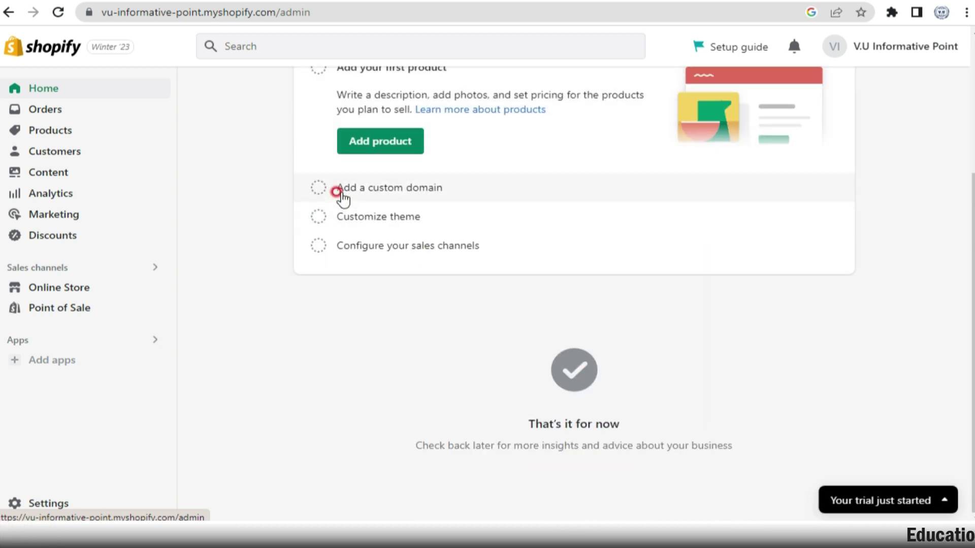
click(357, 196)
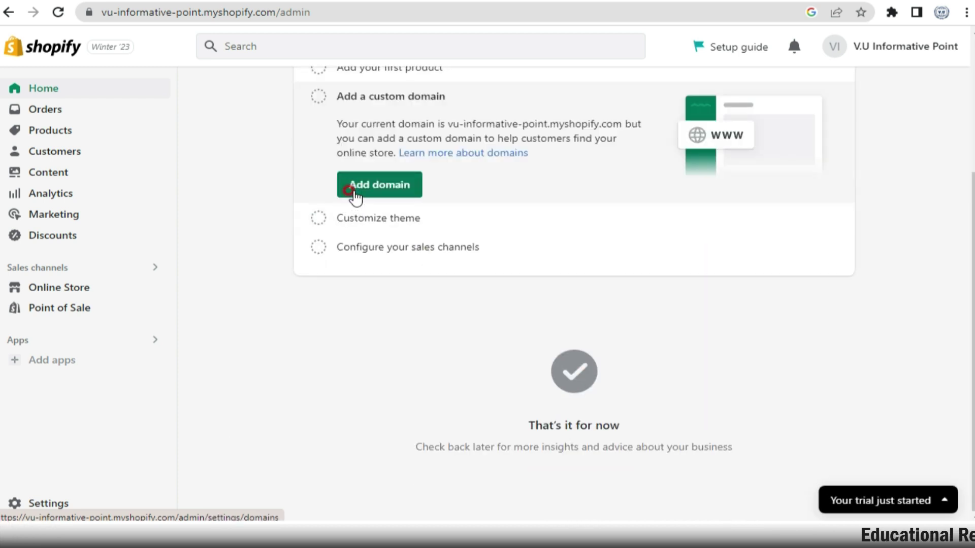
scroll(401, 221, up, 4)
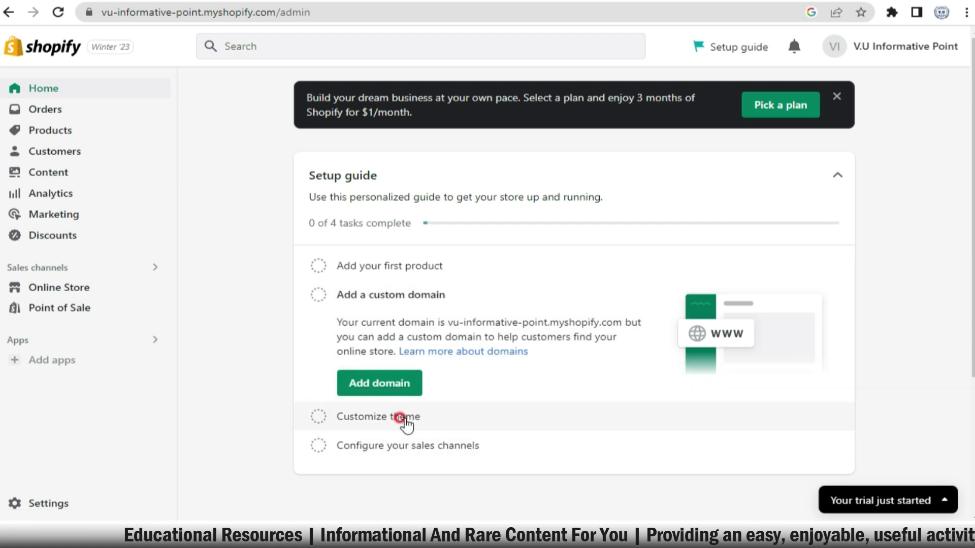
scroll(428, 445, down, 2)
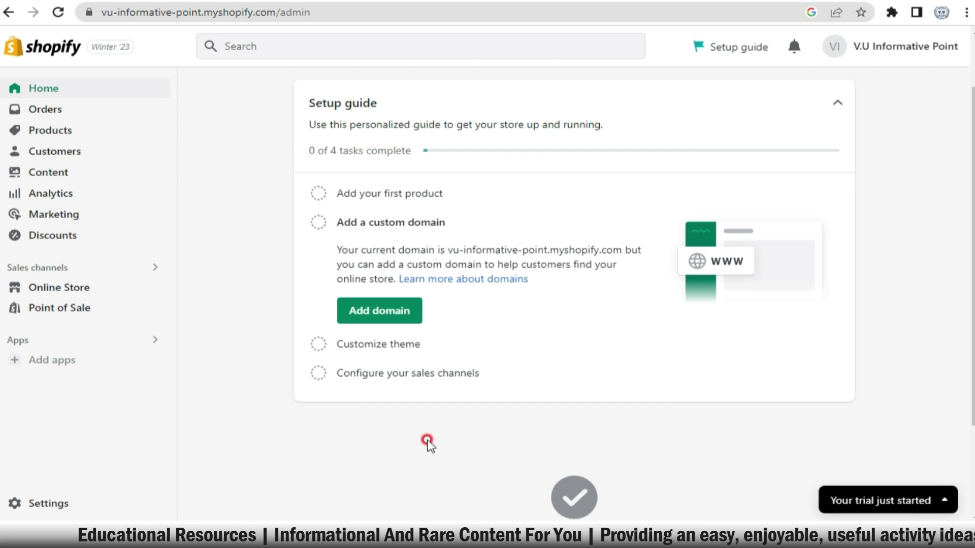
scroll(426, 436, down, 2)
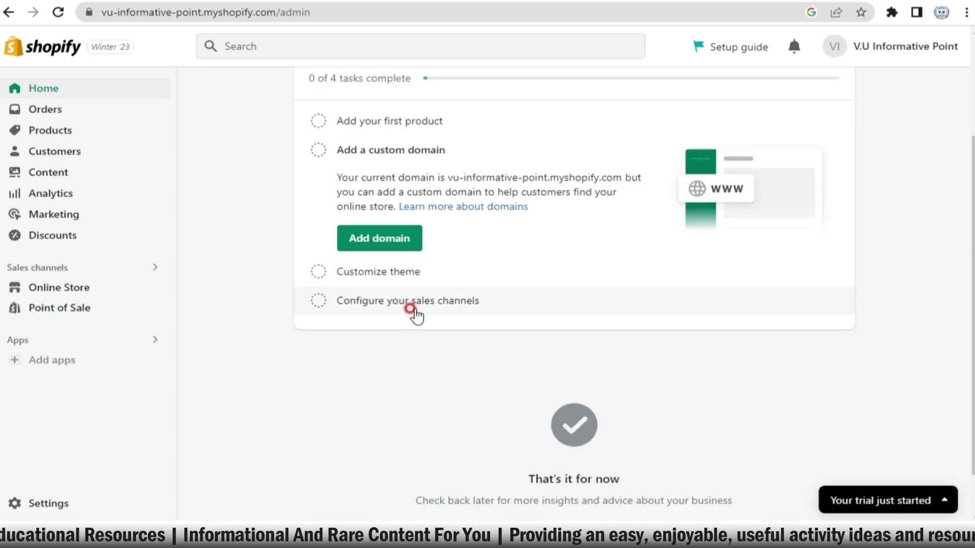
scroll(386, 314, up, 2)
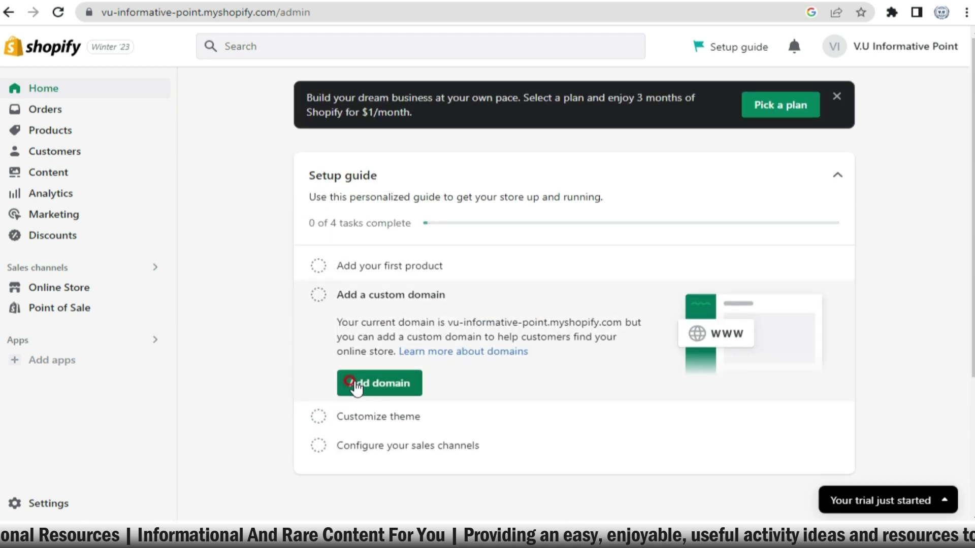
Open the Themes page from the setup guide's Customize theme task and close the task guide
click(369, 412)
scroll(371, 401, down, 2)
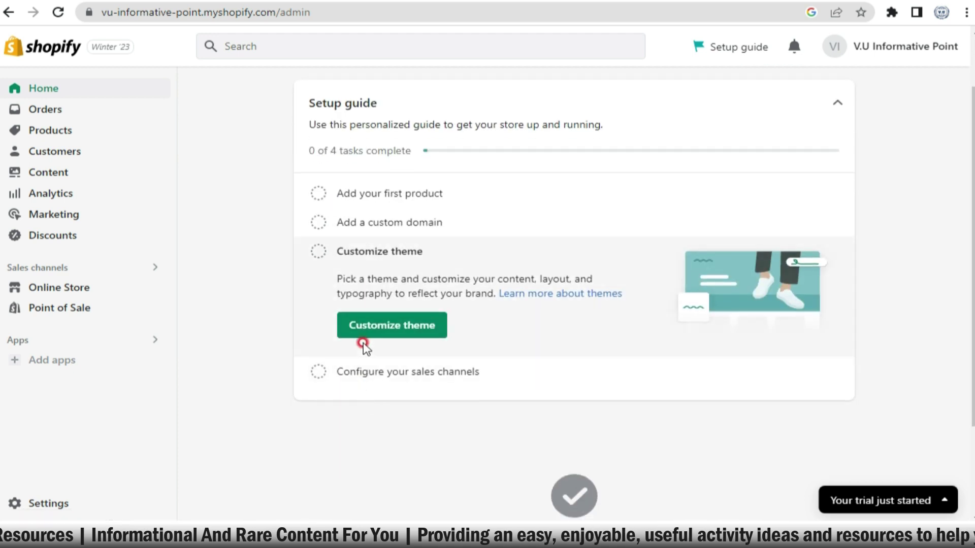
click(363, 340)
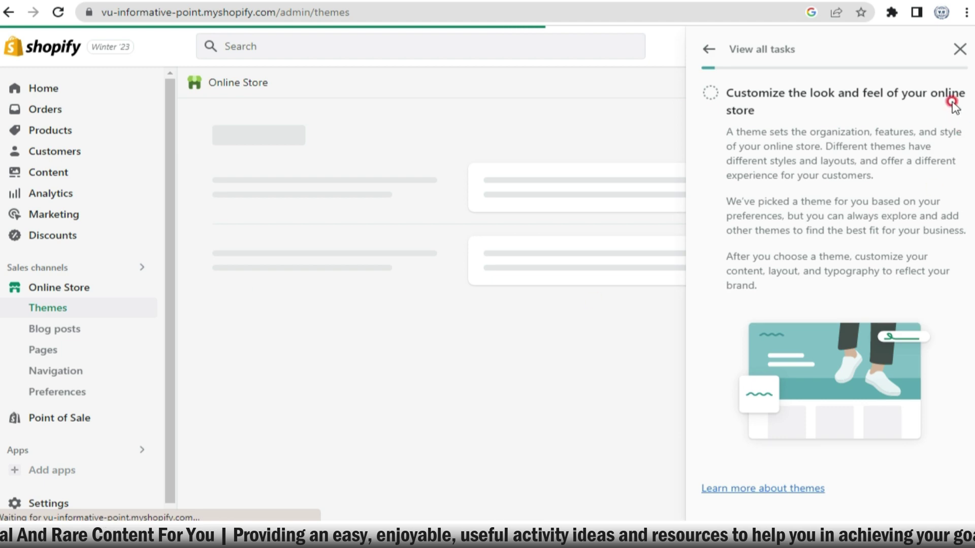
click(957, 54)
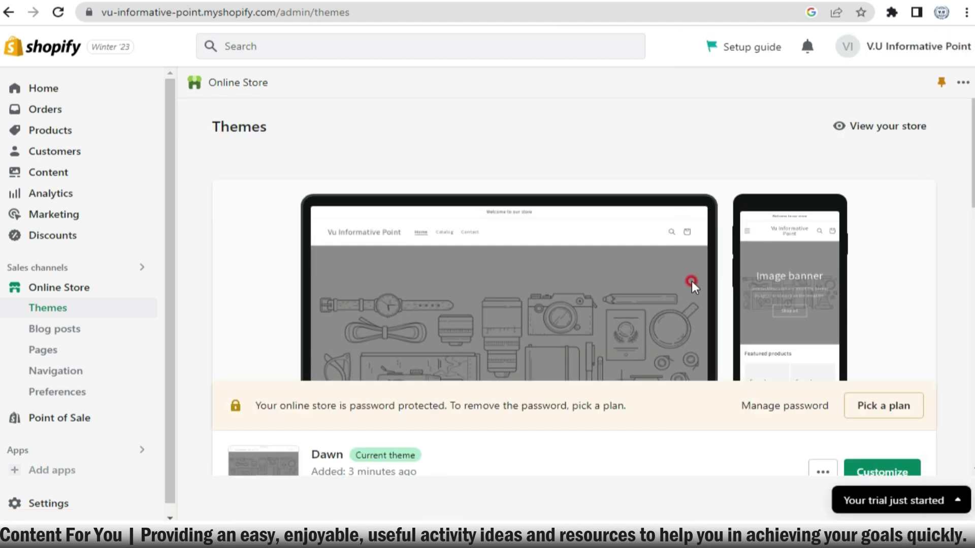
Browse the popular free themes and add the Refresh theme to the store
scroll(695, 289, down, 5)
scroll(696, 289, up, 3)
scroll(660, 312, up, 3)
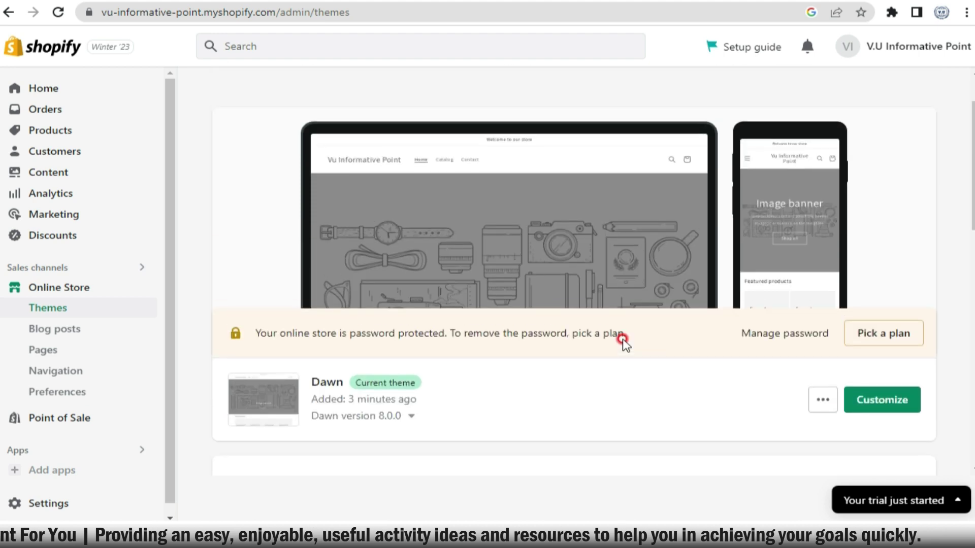
scroll(622, 332, down, 6)
scroll(628, 328, down, 10)
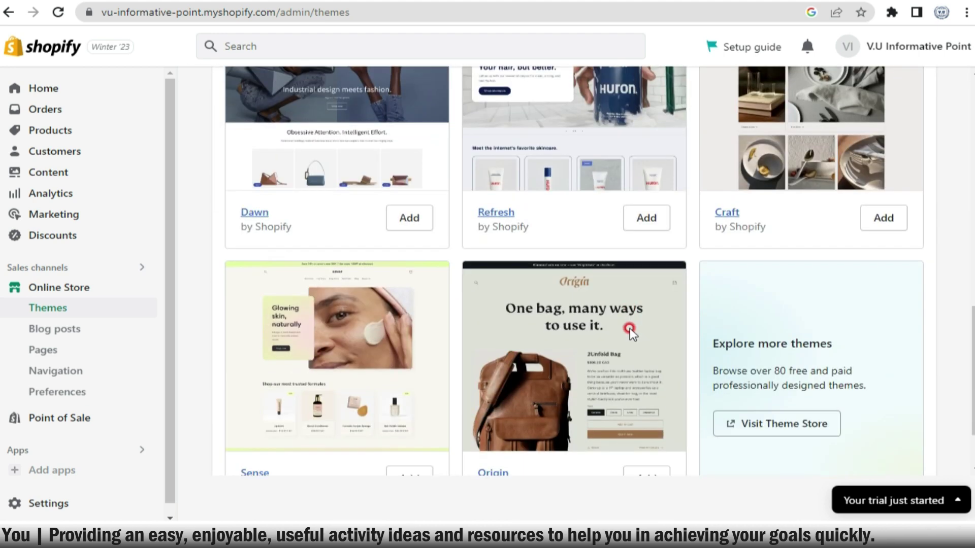
scroll(630, 330, down, 2)
scroll(630, 335, up, 5)
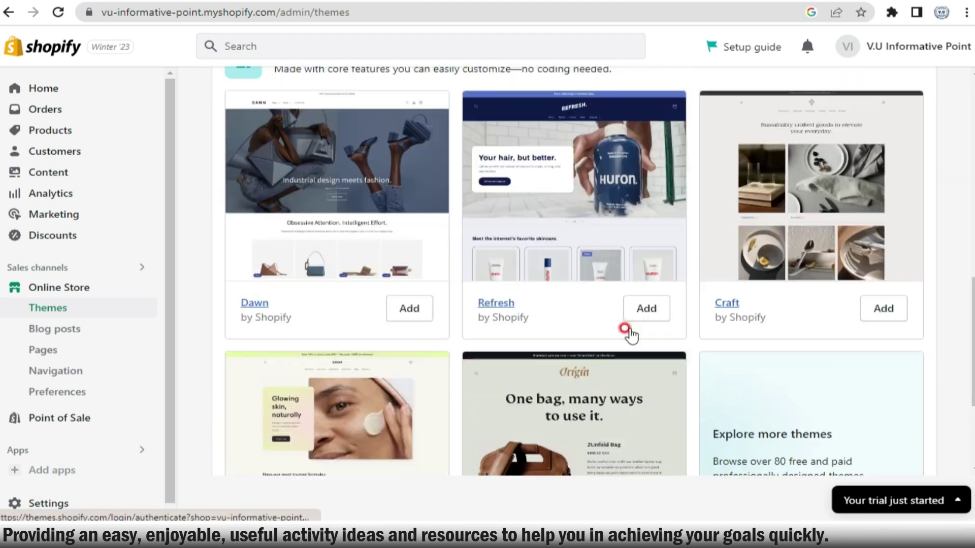
click(641, 346)
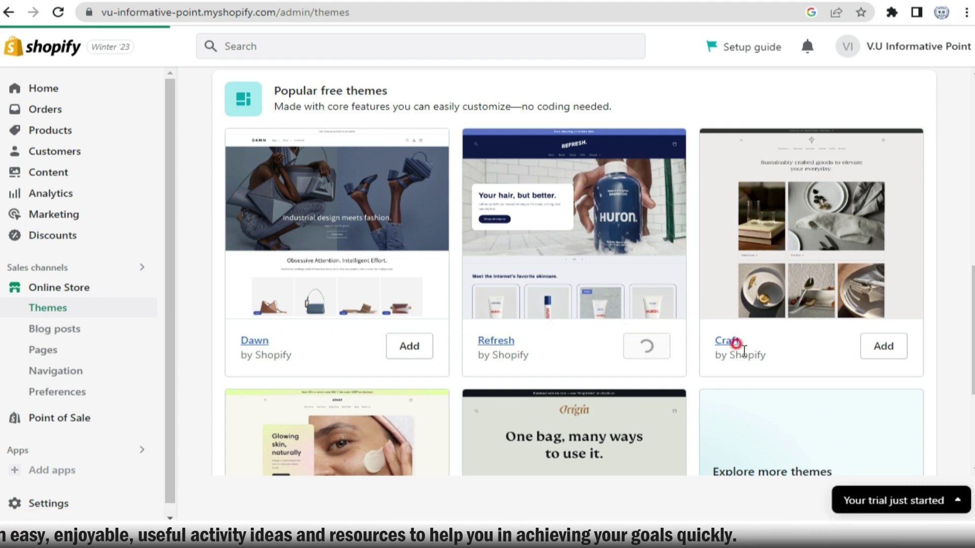
Start a new product from the setup guide and mark the Add your first product task as complete
click(890, 440)
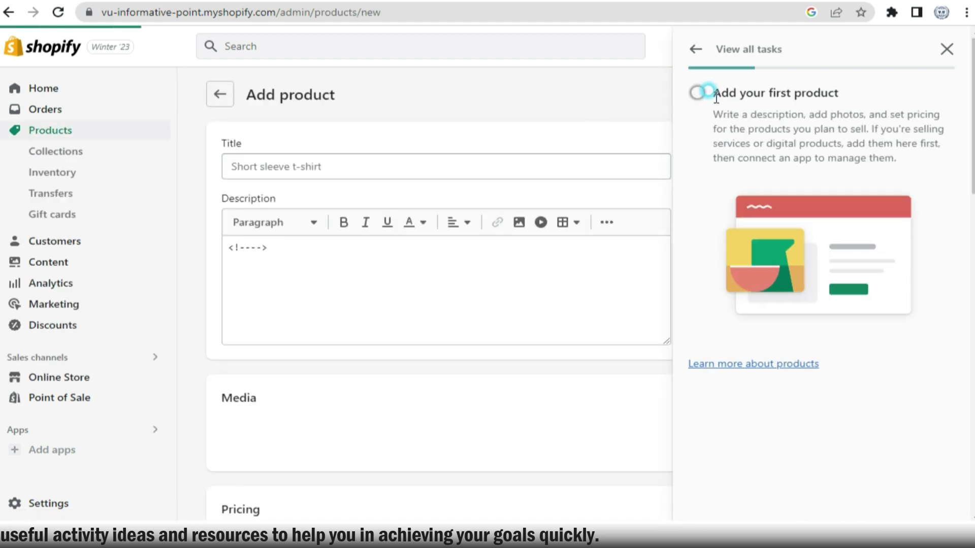
click(701, 94)
Give the new product the title "Vu Informative Point" and the description "Lecture Providers"
click(458, 161)
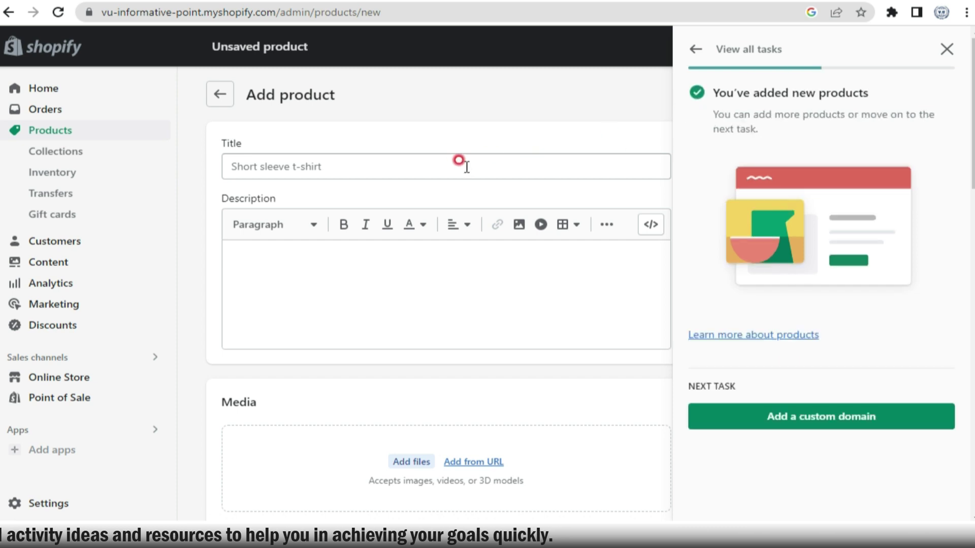
text(Vu Informativ)
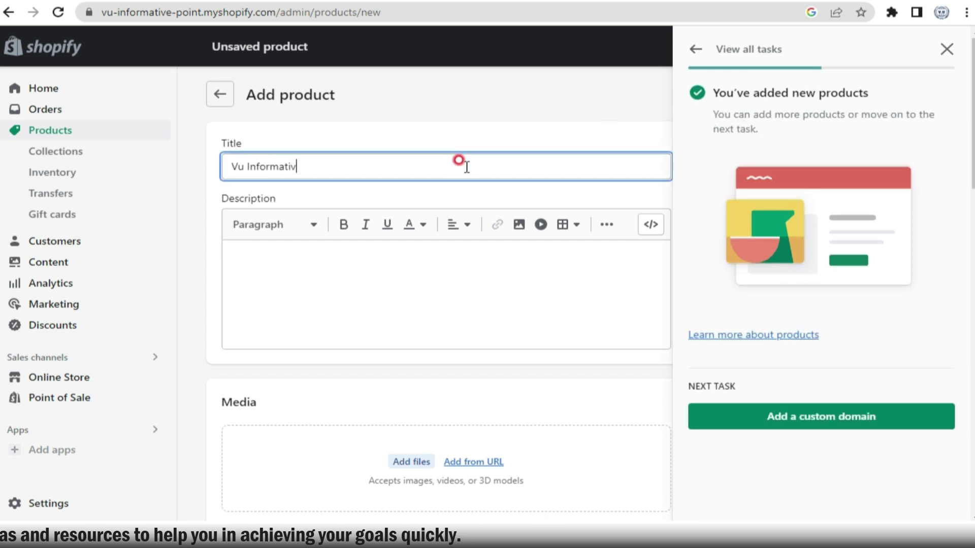
key(Tab)
key(Tab)
key(Tab)
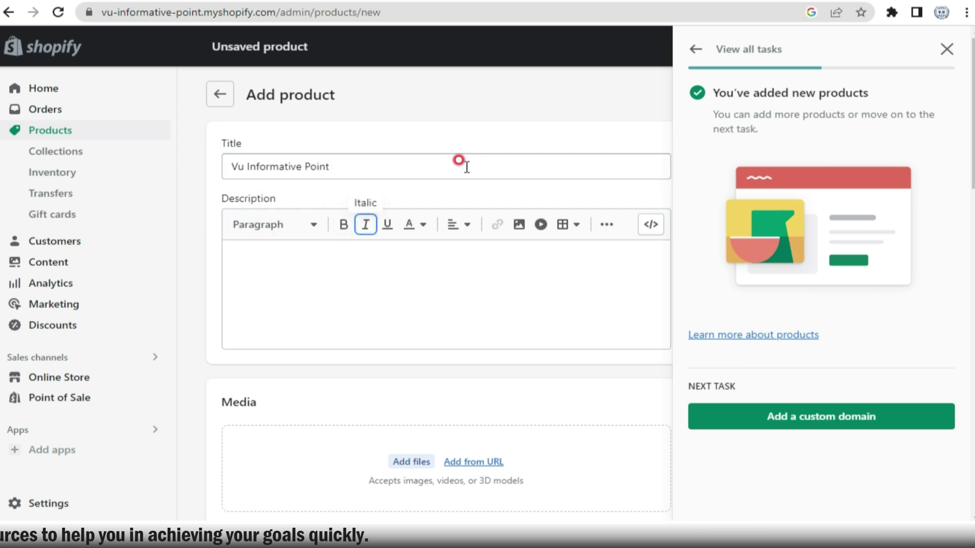
click(485, 255)
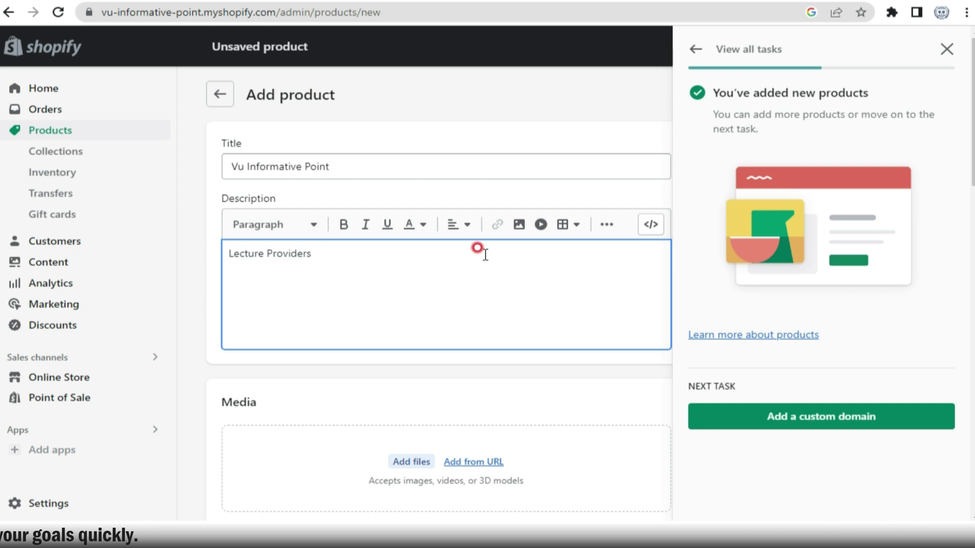
click(776, 420)
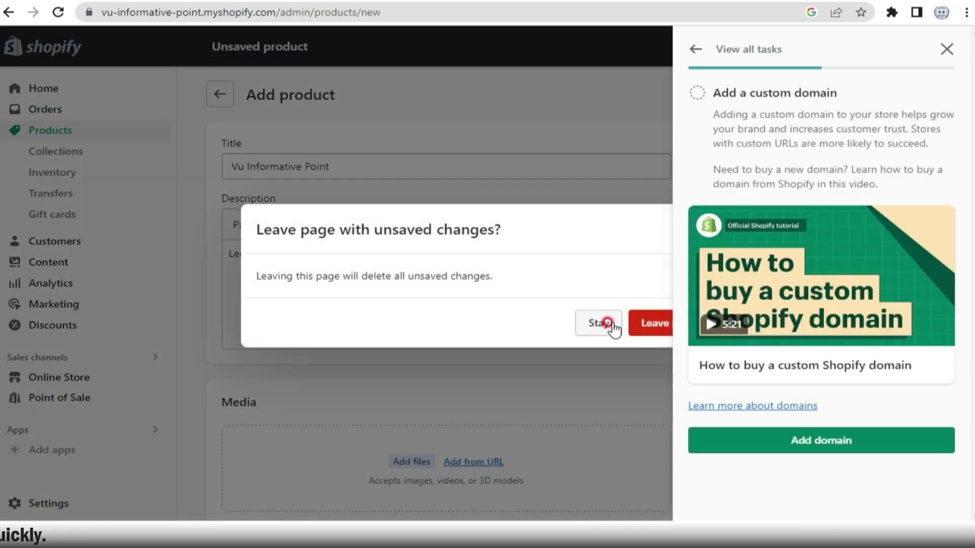
click(604, 323)
scroll(539, 372, down, 3)
scroll(539, 372, up, 2)
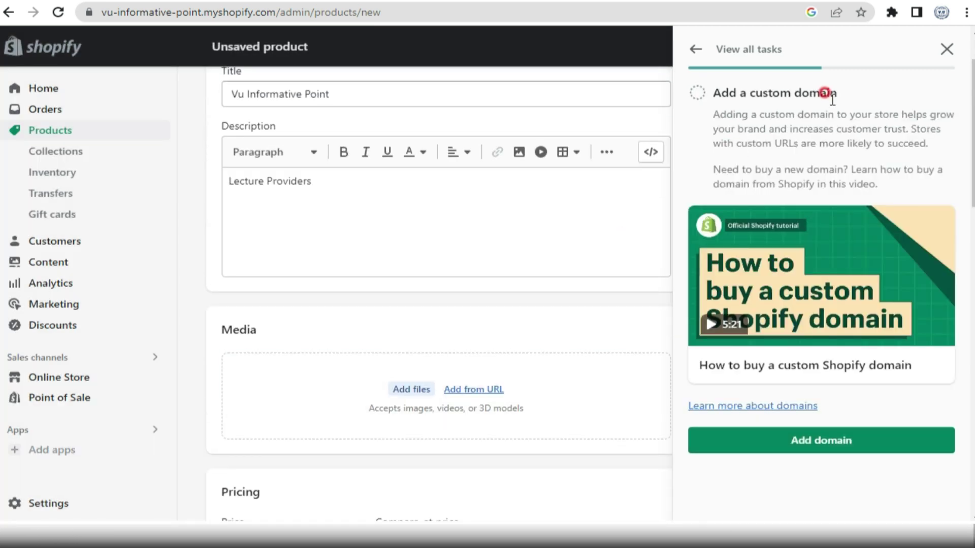
Close the setup guide and save the new product
click(933, 49)
click(926, 47)
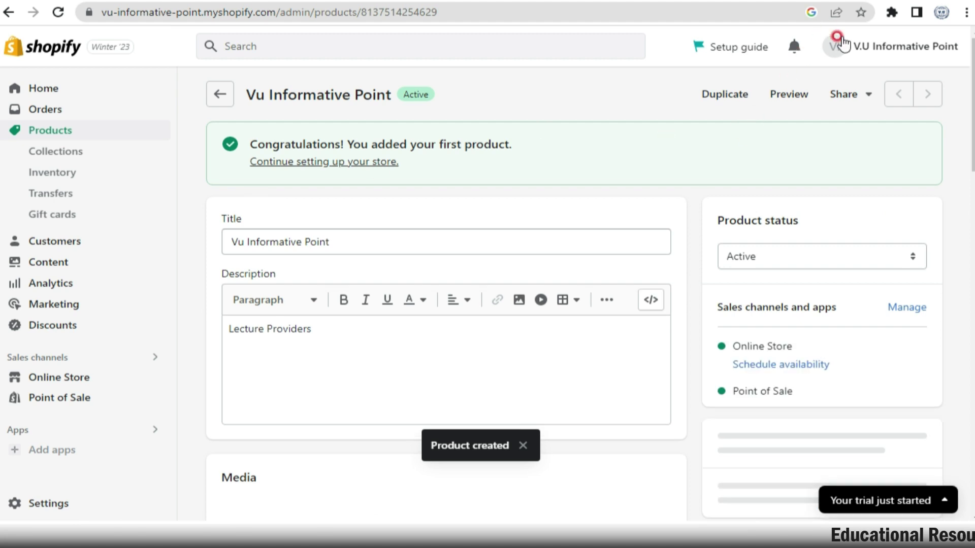
Go to the account's list of stores and open the Vu Informative Point store
click(844, 42)
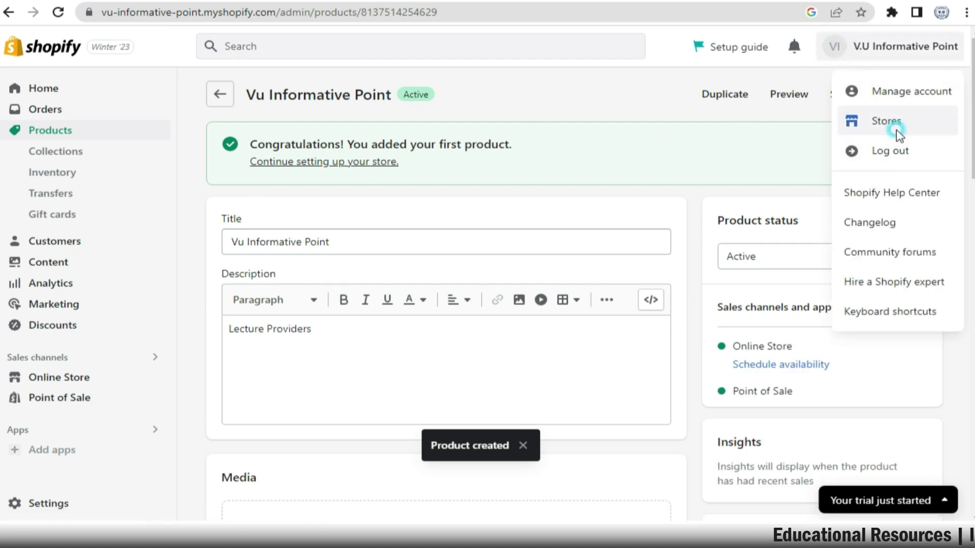
click(897, 131)
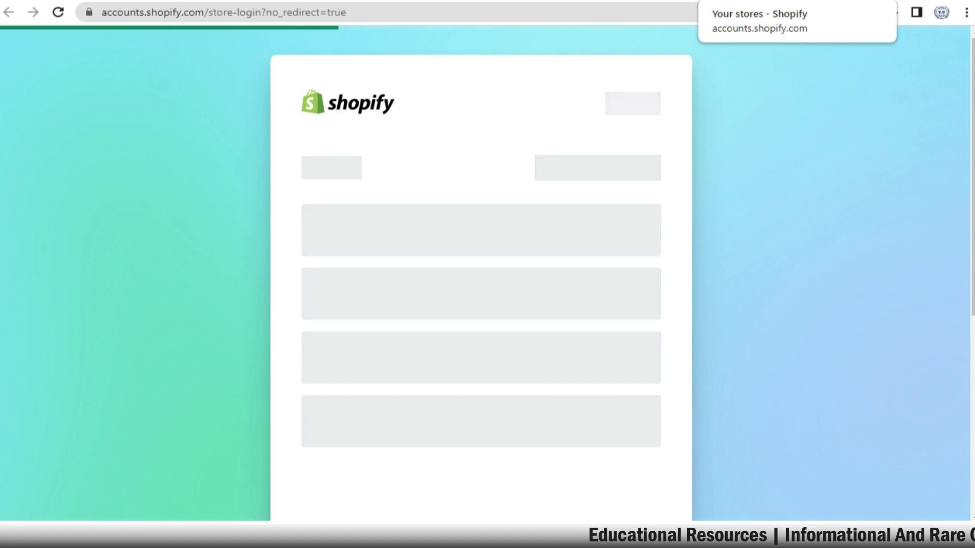
click(463, 272)
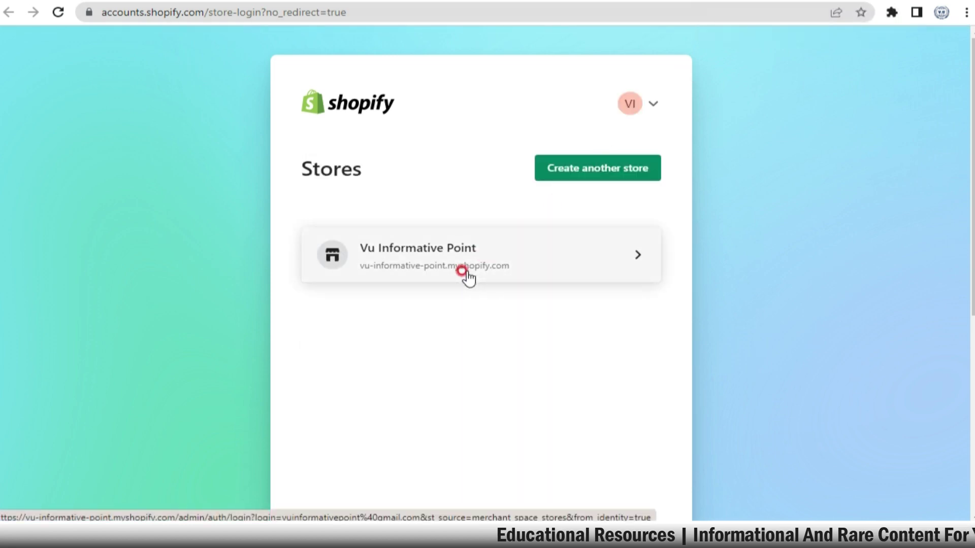
click(466, 273)
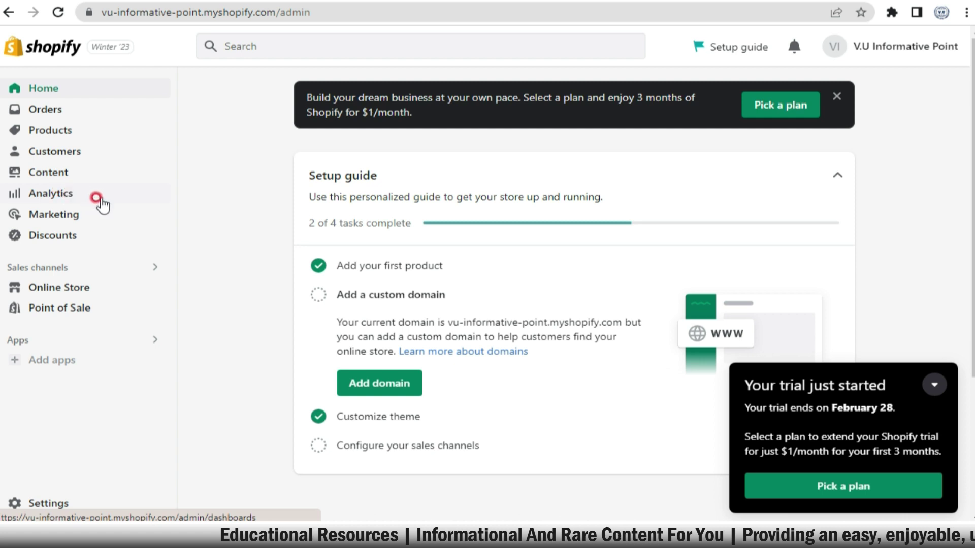
Review the store's Marketing overview and the Store details page in the settings
click(74, 213)
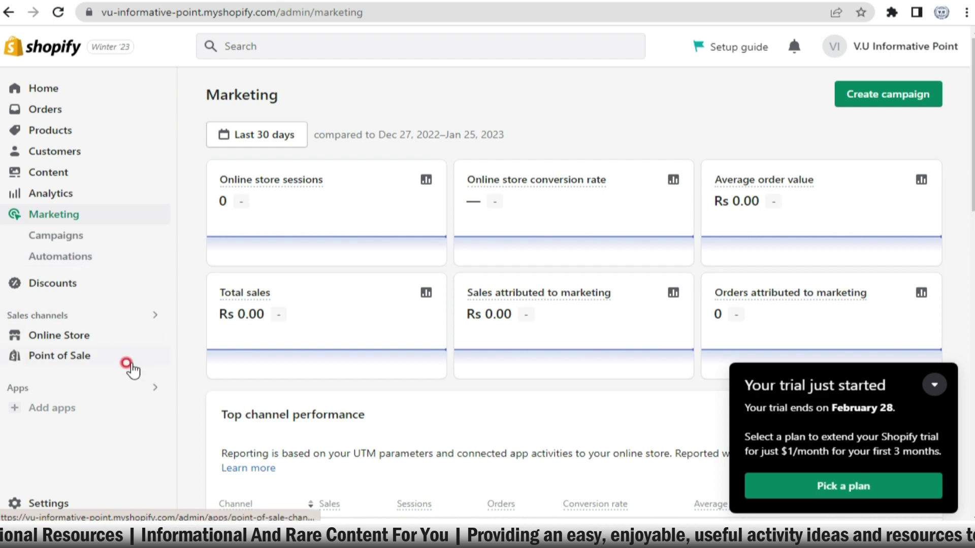
scroll(127, 386, down, 5)
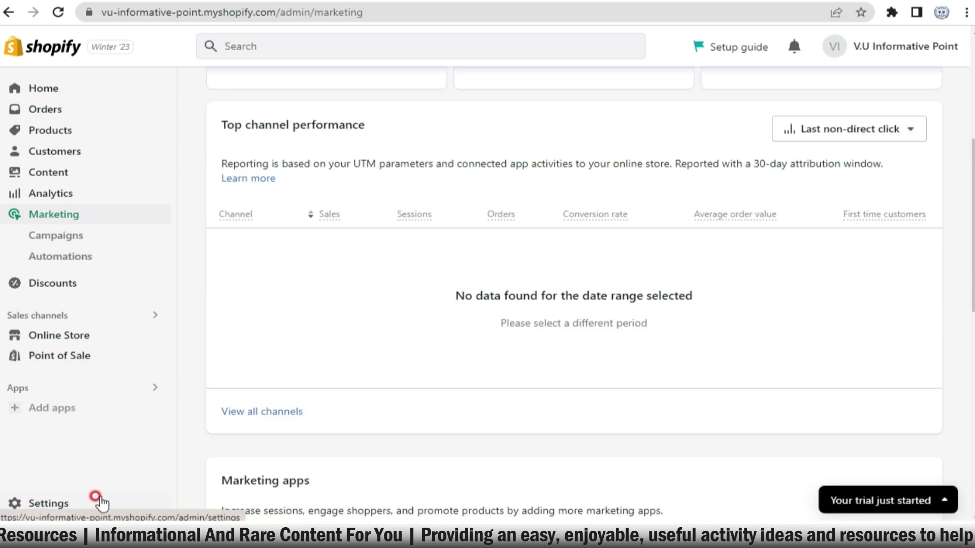
click(73, 508)
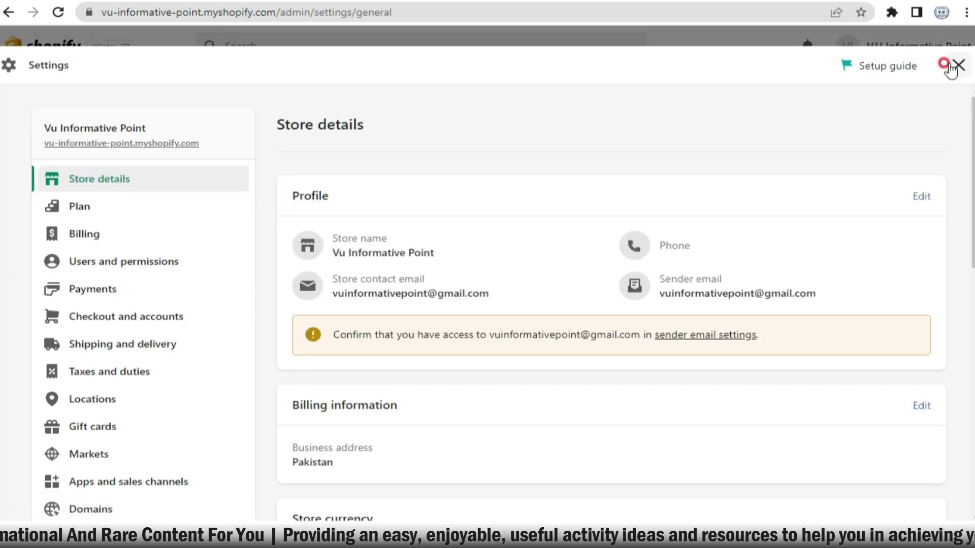
click(951, 68)
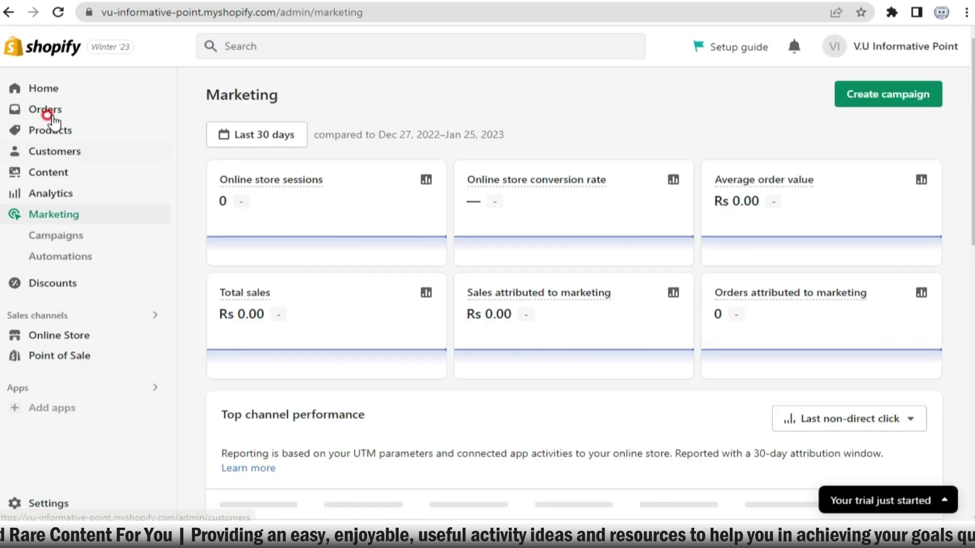
Mark the Add a custom domain task as complete, open the domain settings and close the setup guide there
click(48, 91)
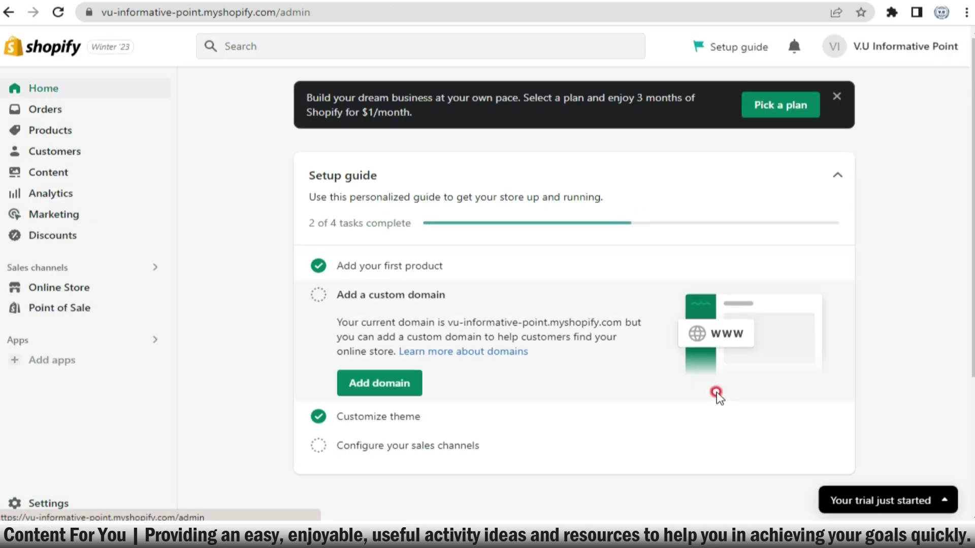
click(320, 296)
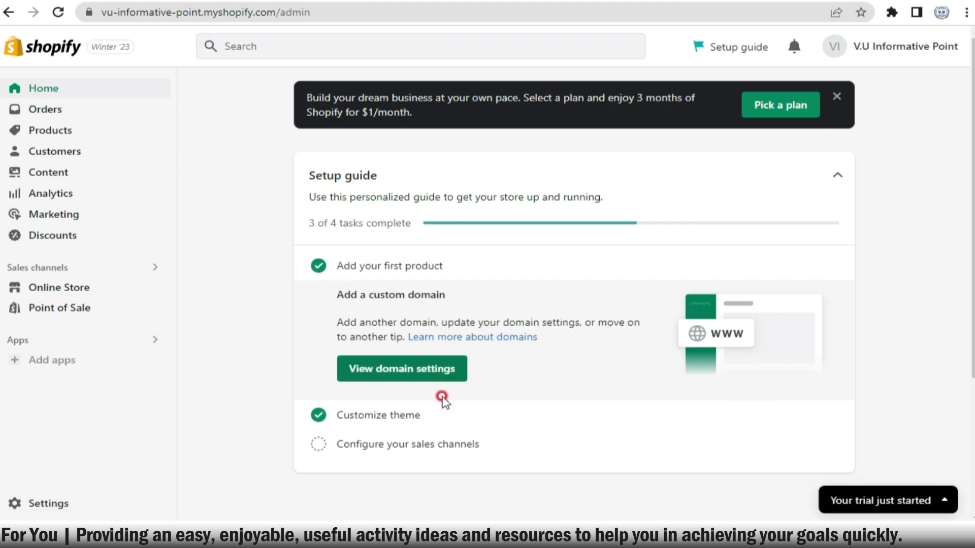
click(412, 375)
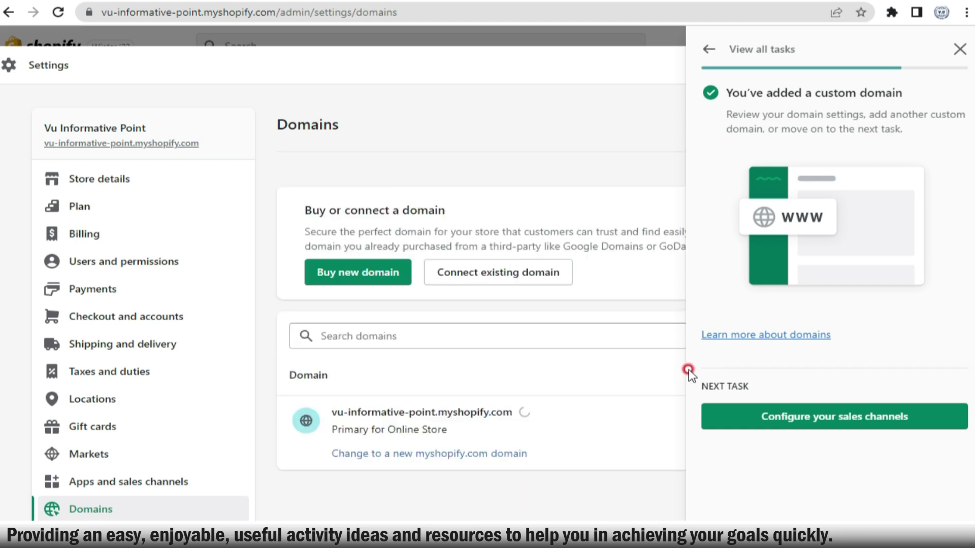
scroll(529, 398, down, 3)
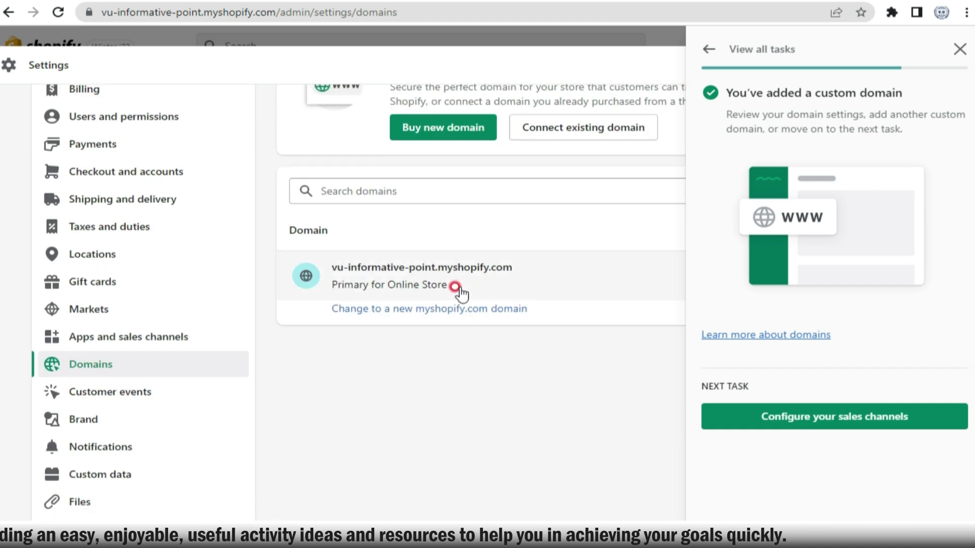
click(960, 50)
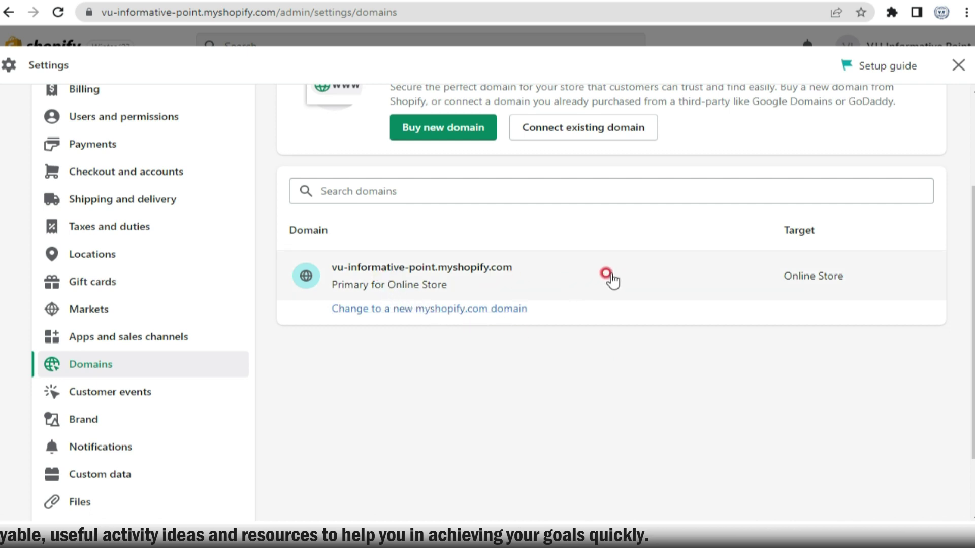
View the primary domain's details and search Google for "Domains vu-informative-point.myshopify.com Visit domain"
click(426, 277)
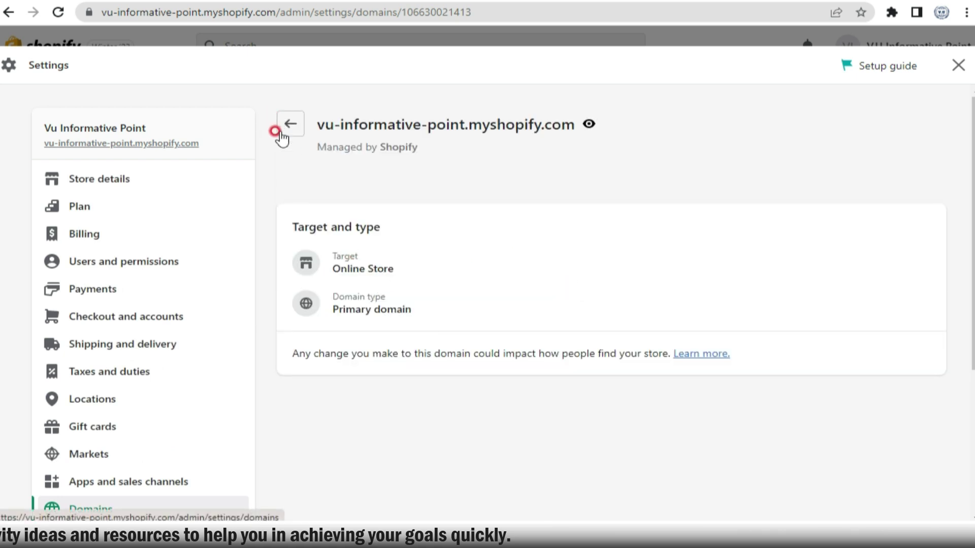
drag(315, 126, 583, 124)
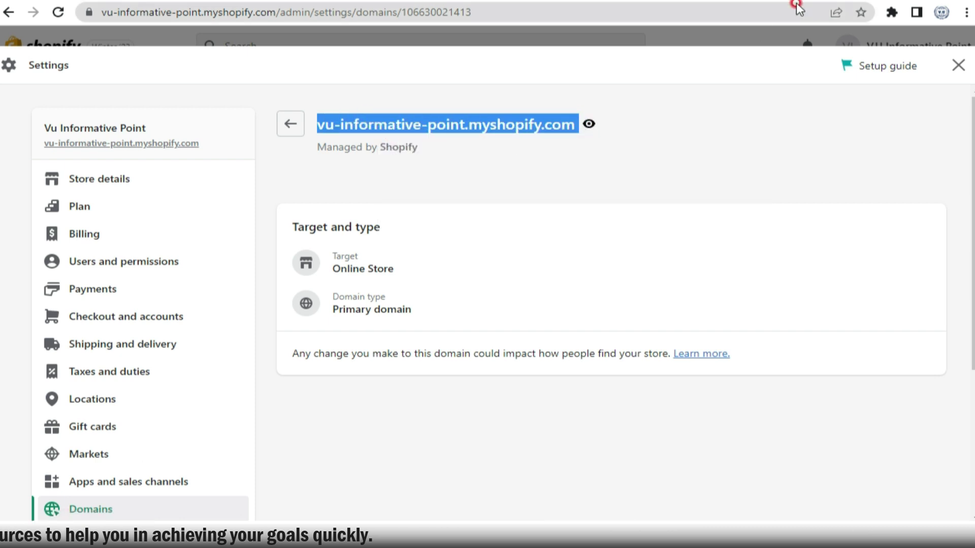
key(ctrl+t)
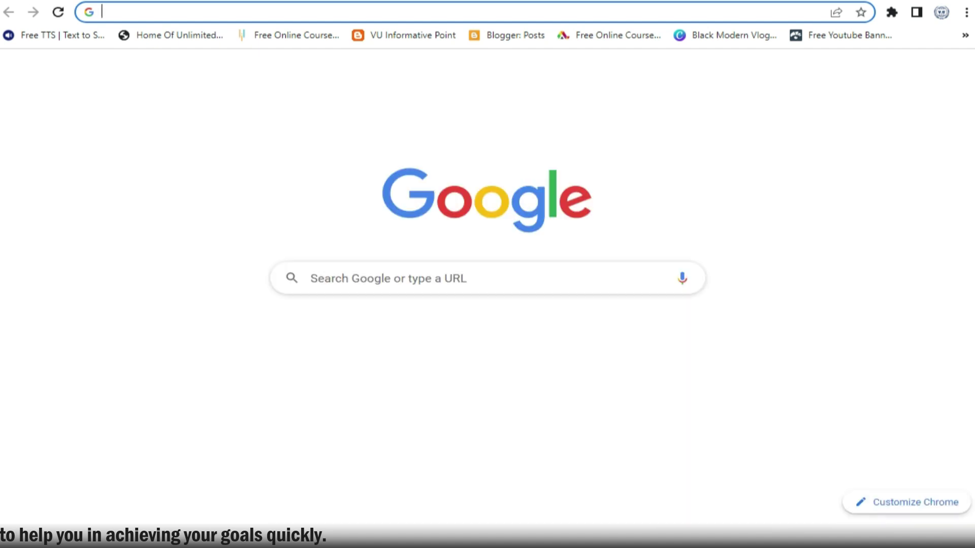
text(Domains vu-informative-point.myshopify.com Visit domain)
key(Return)
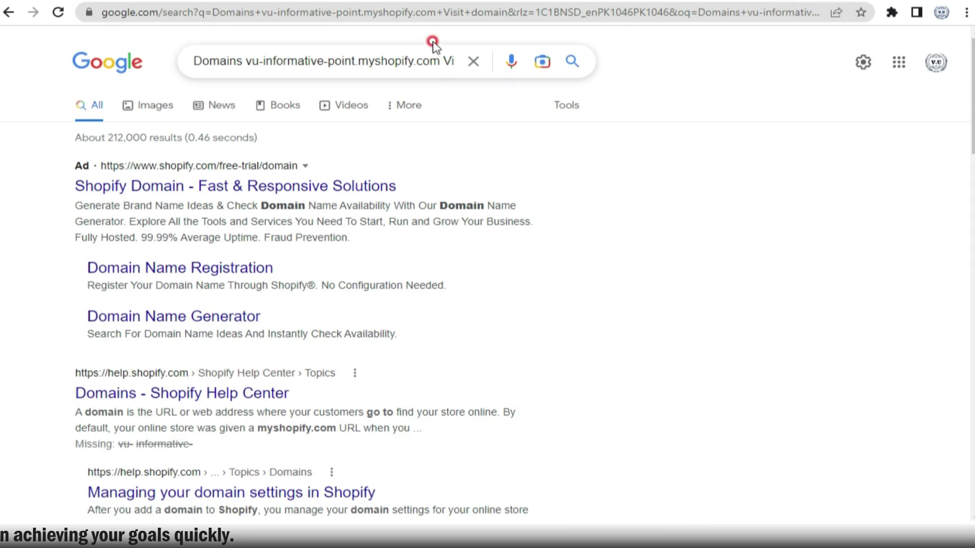
click(319, 186)
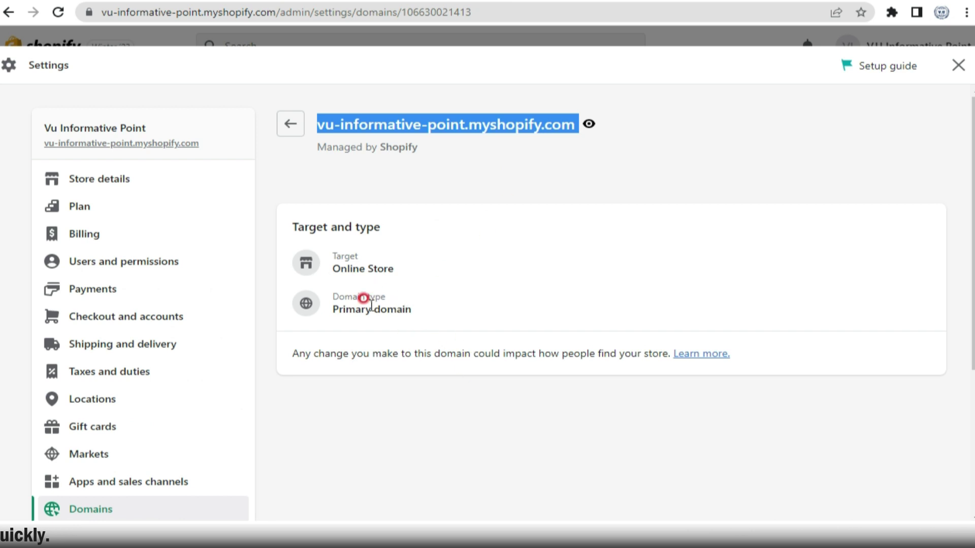
Return to the domain list and look at the form for connecting an existing domain
click(357, 256)
click(303, 125)
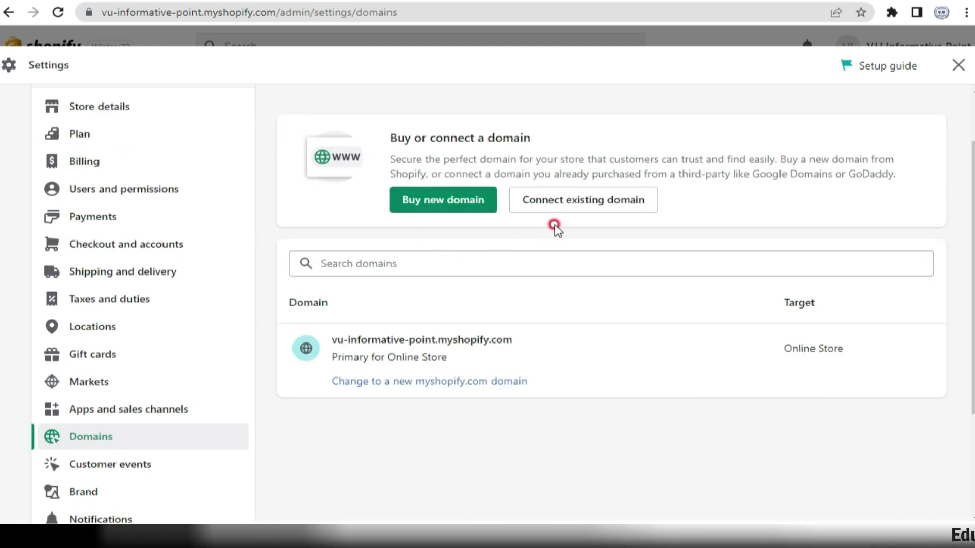
scroll(554, 228, down, 4)
scroll(520, 200, up, 4)
click(547, 198)
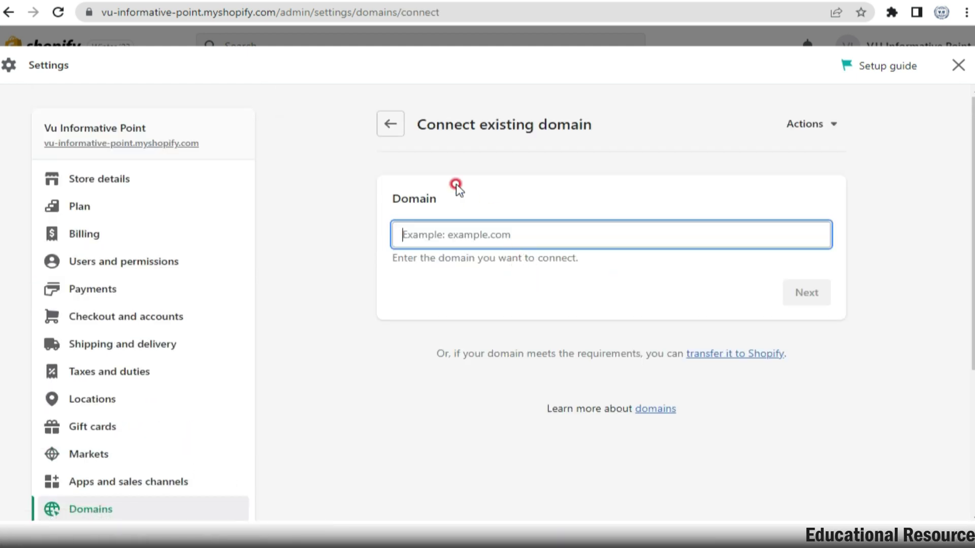
click(392, 130)
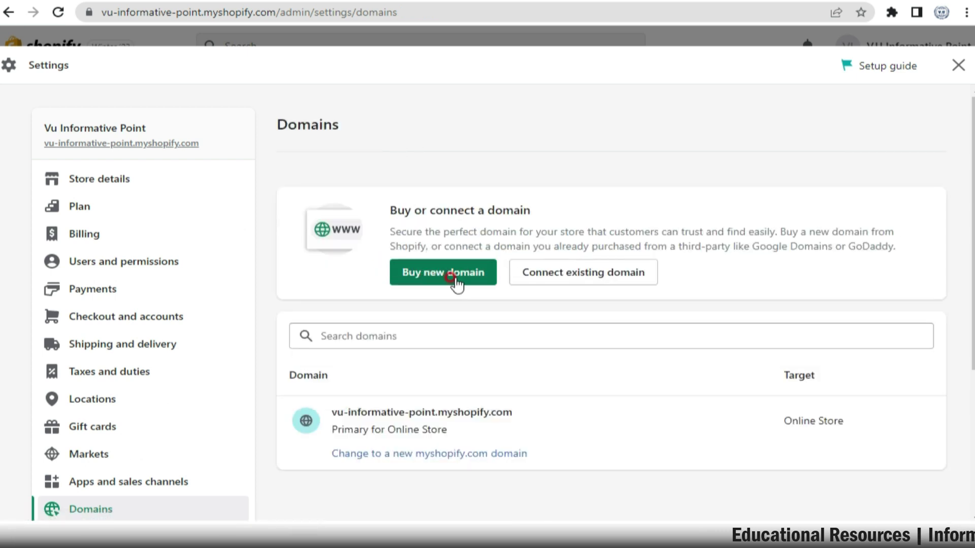
Search for a new domain to buy with the name "vuinformativepoint" and review the offered extensions and prices
click(456, 280)
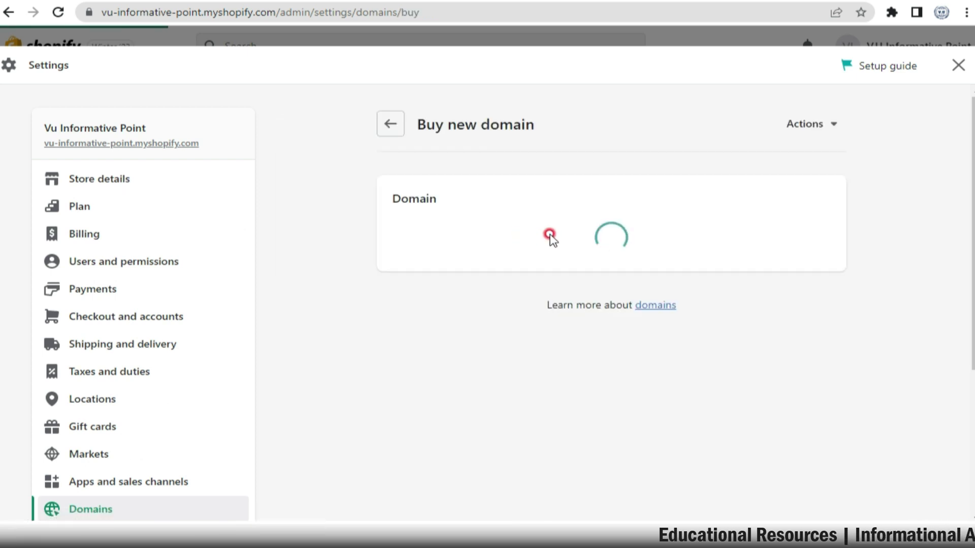
scroll(597, 234, down, 3)
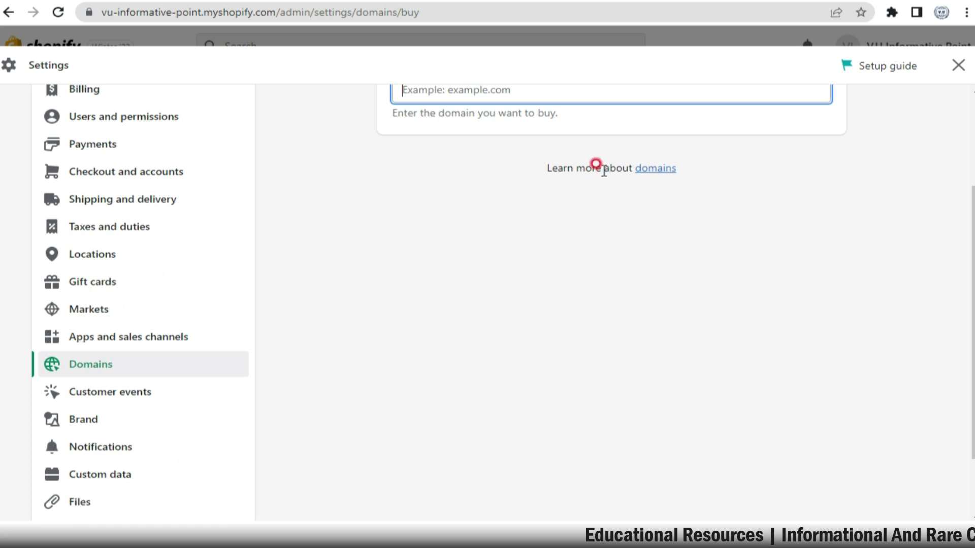
scroll(599, 172, up, 2)
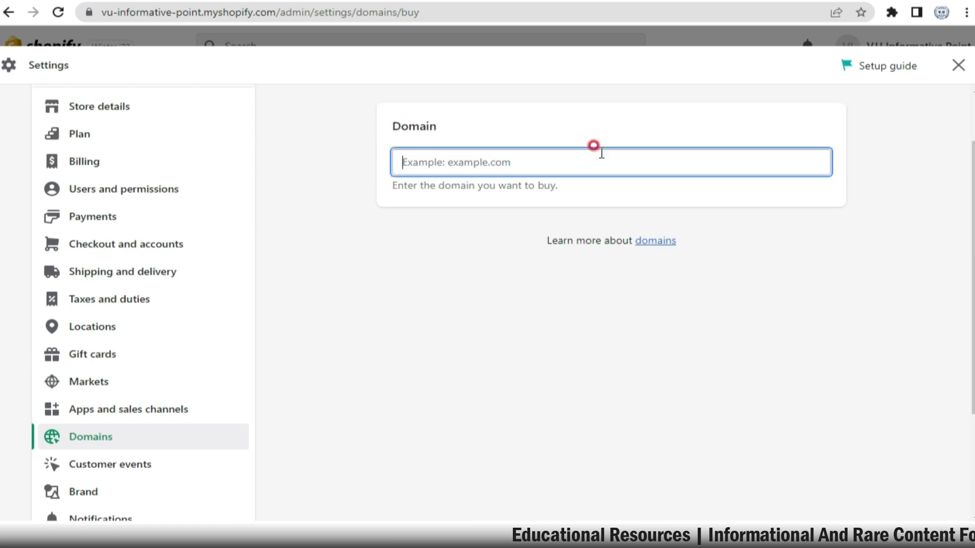
text(vuinforma)
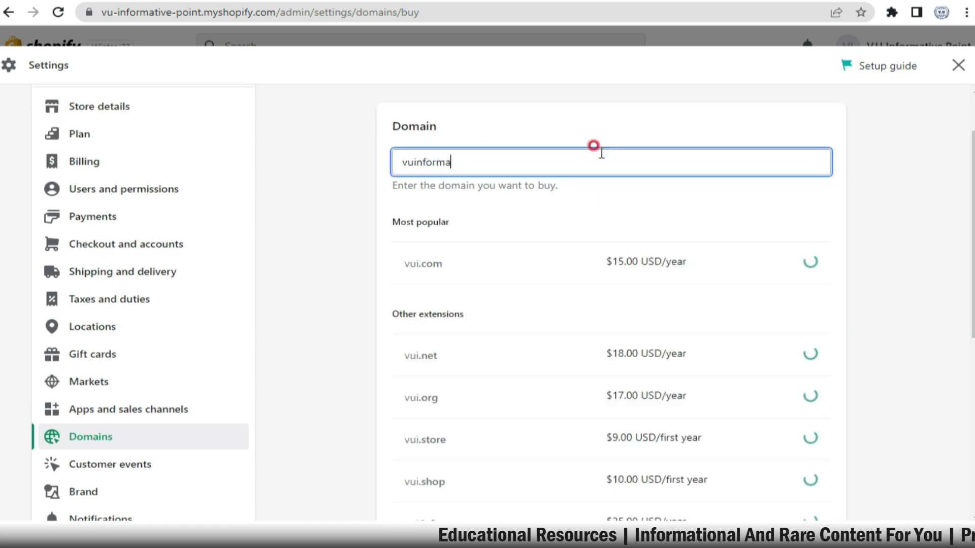
text(tivepoint)
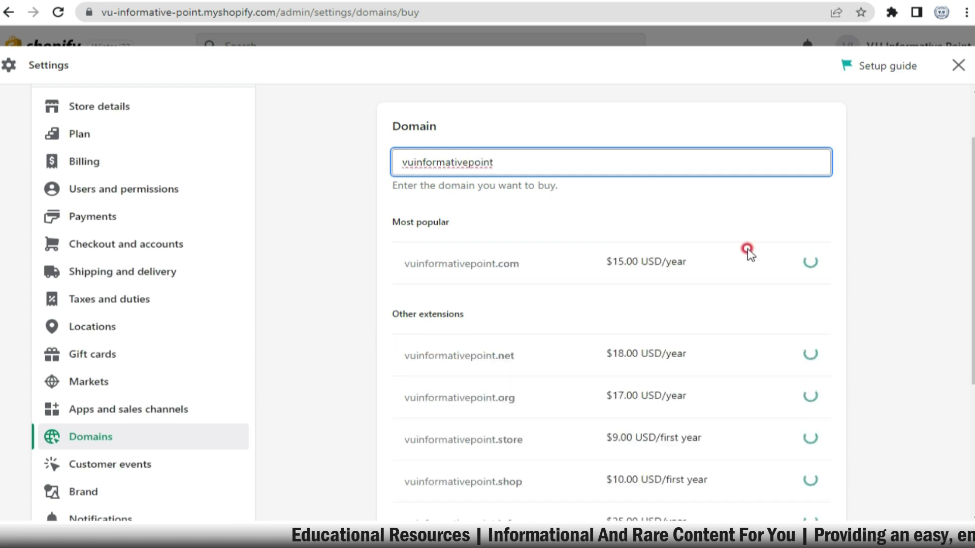
scroll(691, 340, down, 3)
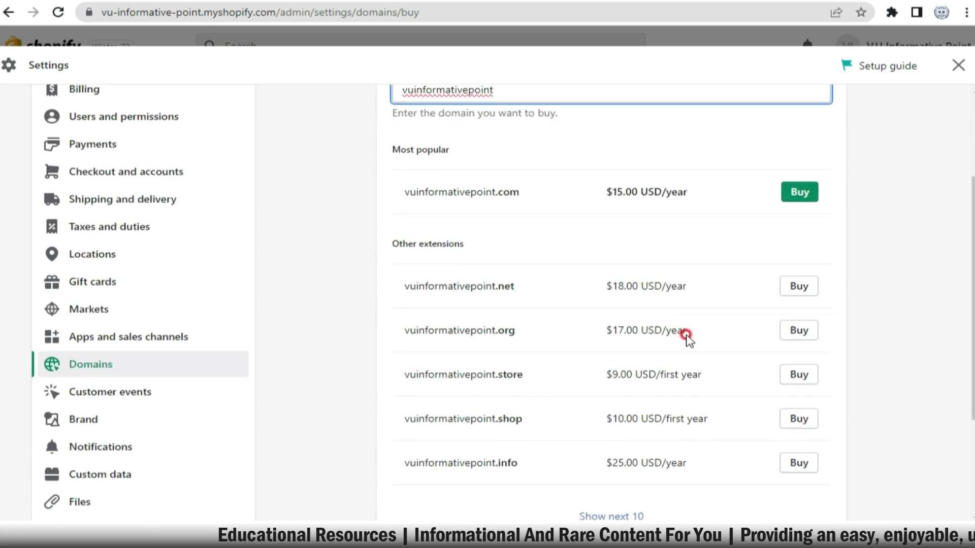
scroll(679, 322, up, 2)
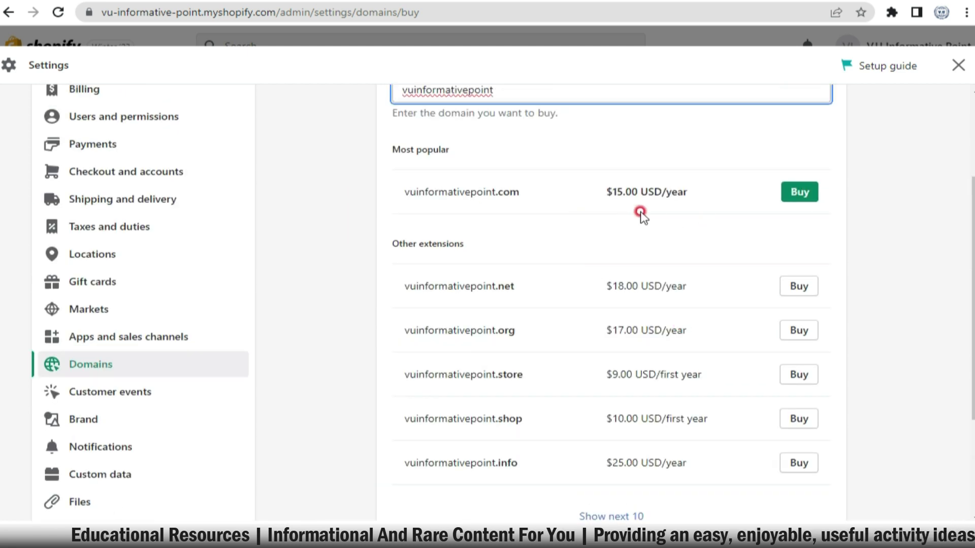
scroll(624, 302, up, 3)
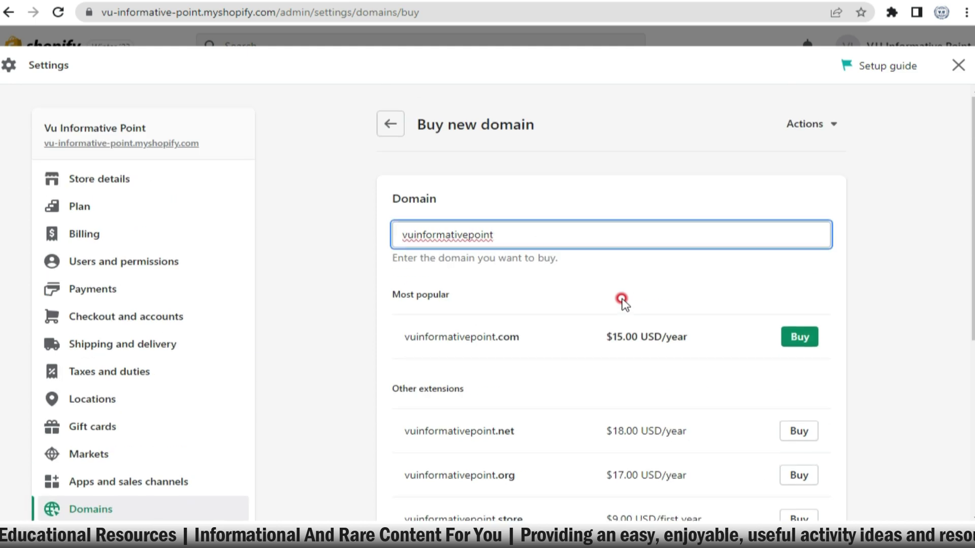